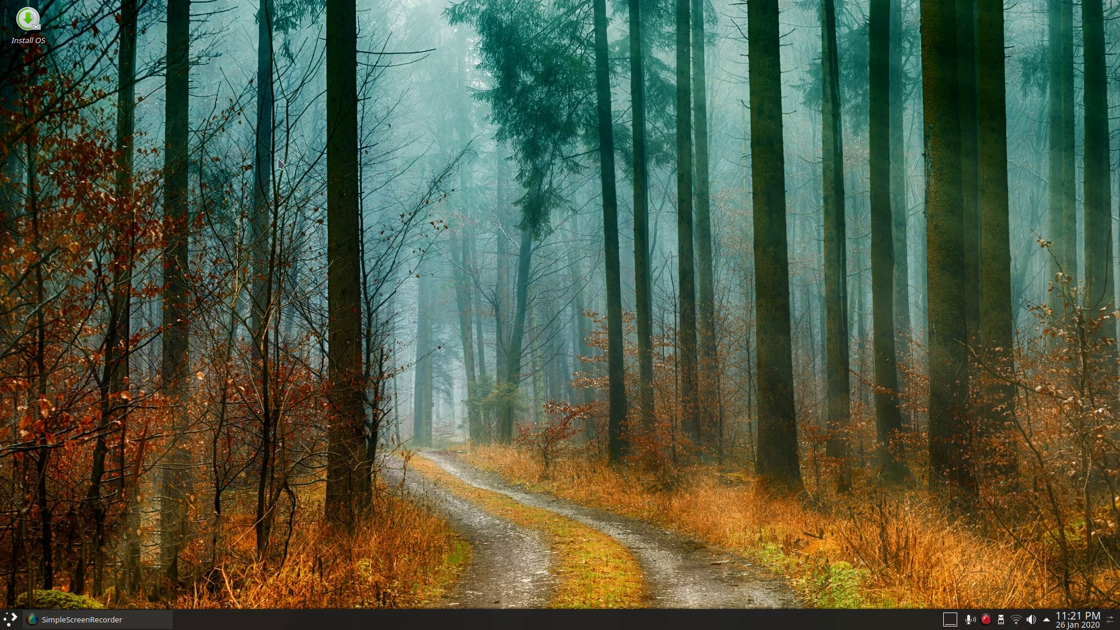
Step: Start the Solus installer from the Install OS desktop icon
double_click(28, 22)
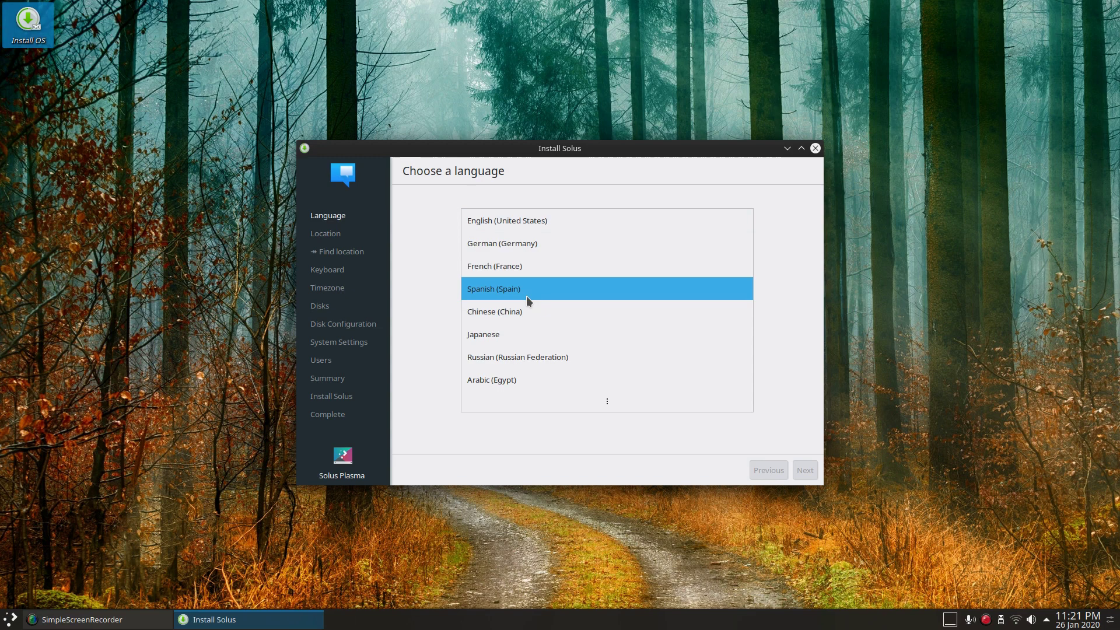
Step: Choose English (Australia) from the full language list
click(620, 403)
scroll(578, 292, down, 8)
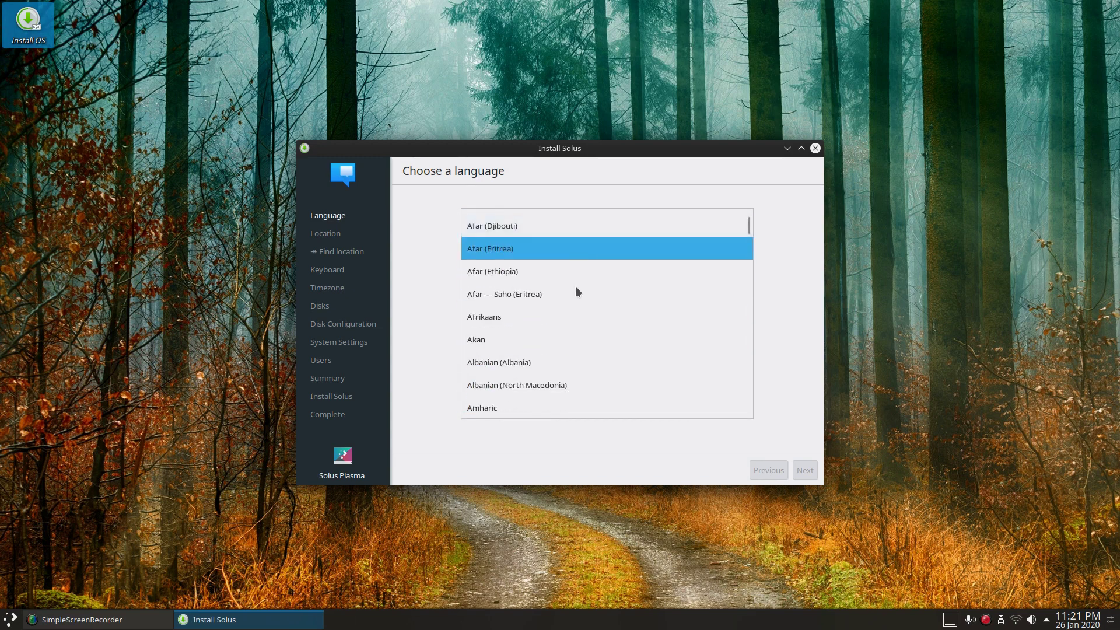
scroll(575, 285, down, 15)
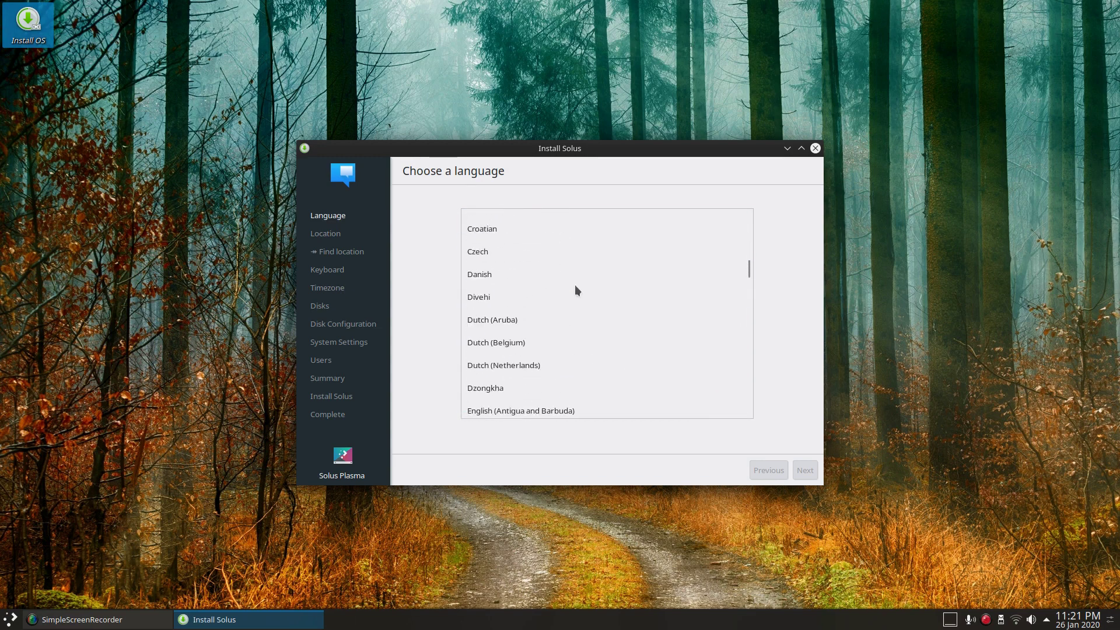
click(575, 285)
scroll(575, 286, up, 2)
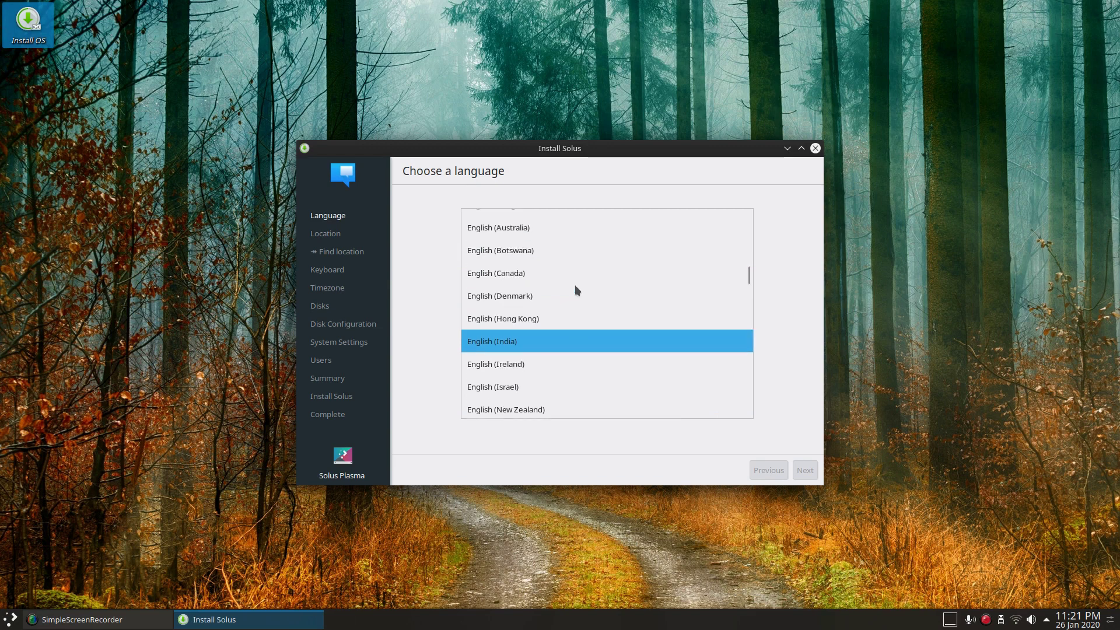
click(576, 286)
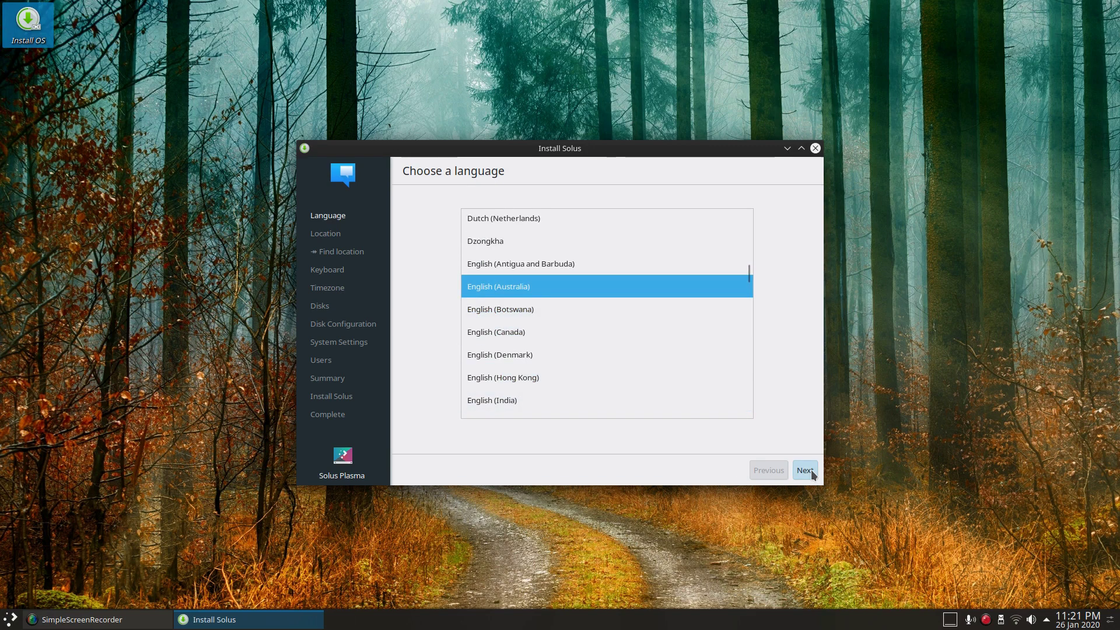
click(809, 471)
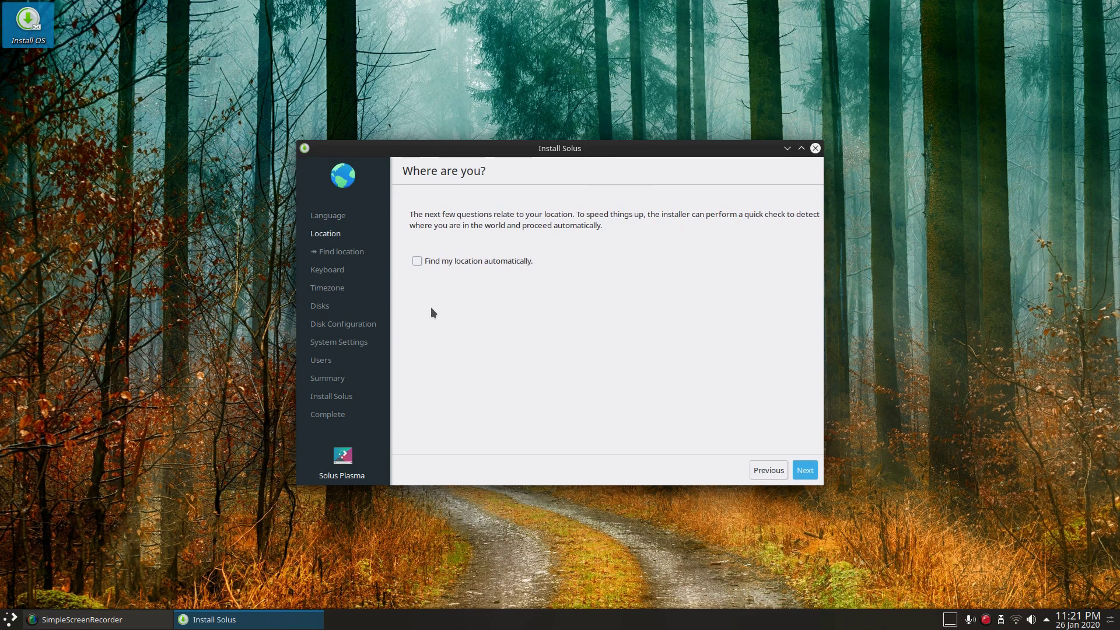
Step: Detect location automatically, accept the keyboard layout and set the timezone to Perth
click(417, 260)
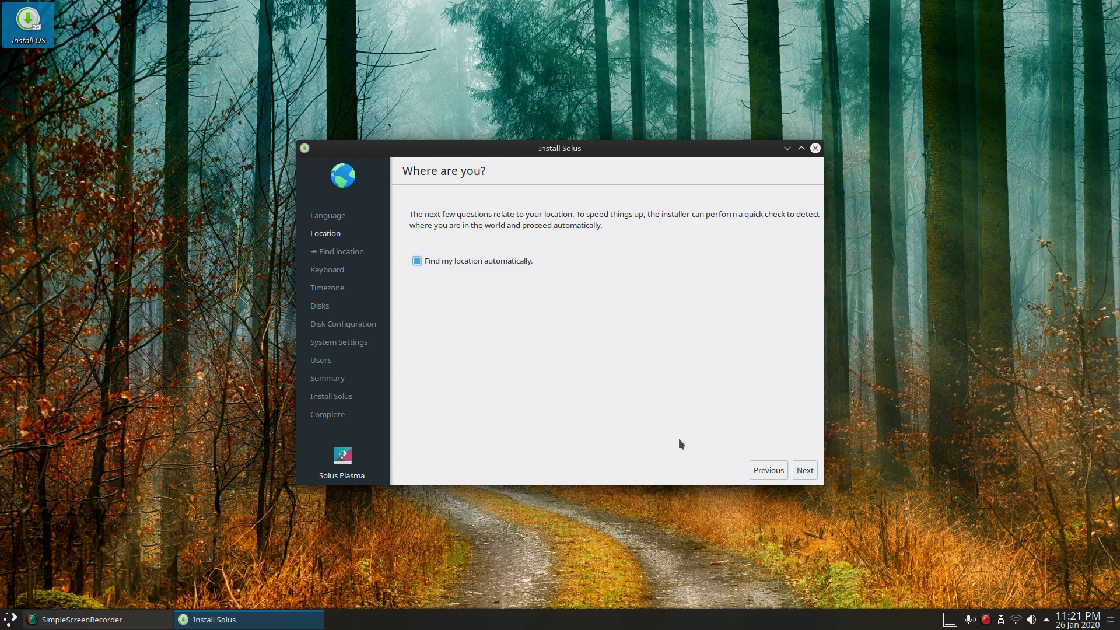
click(804, 470)
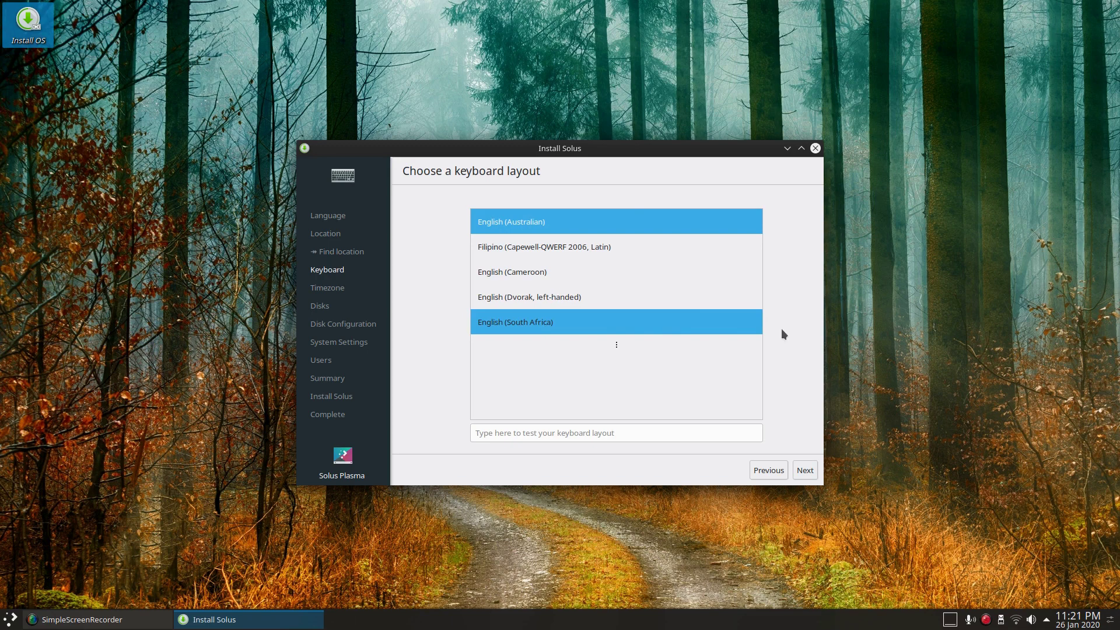
click(805, 473)
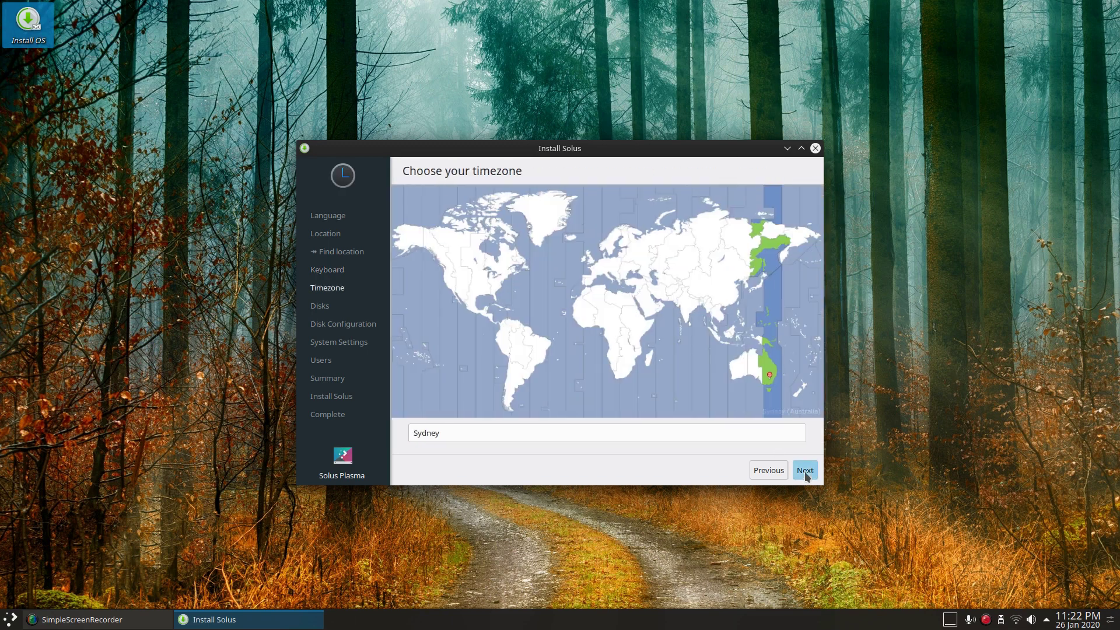
click(730, 373)
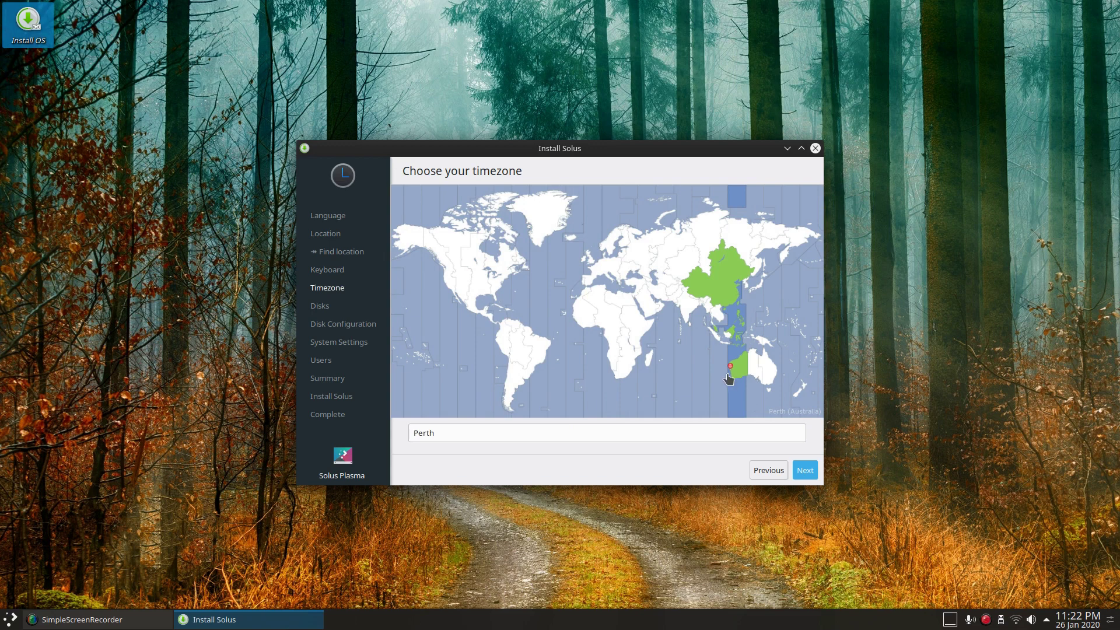
click(808, 475)
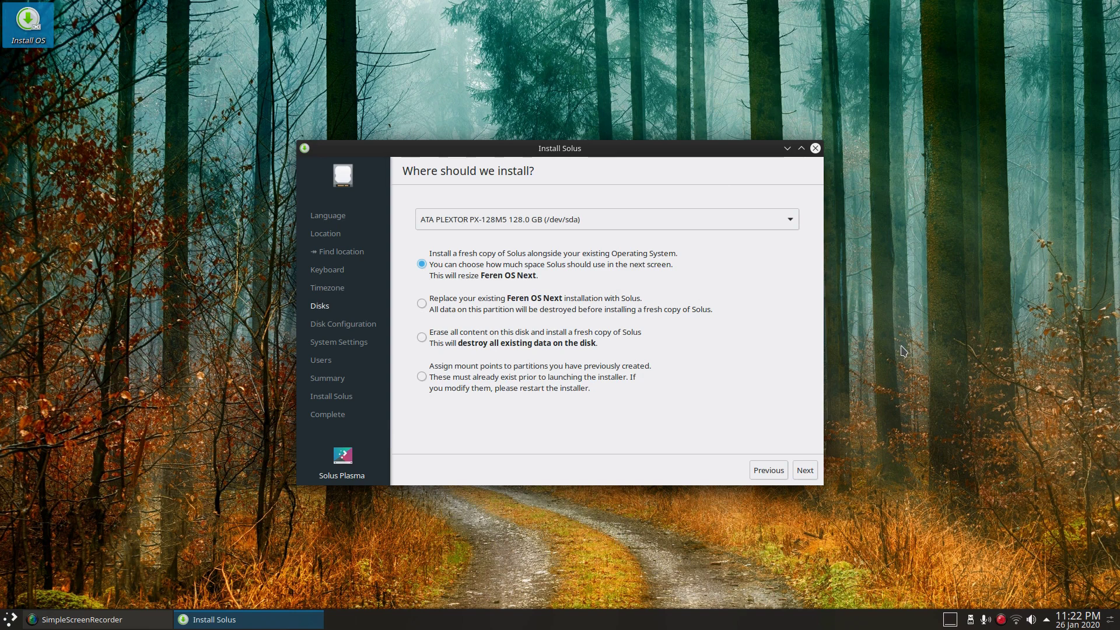
Step: Keep the PLEXTOR SSD (/dev/sda) as target and choose assigning mount points to existing partitions
click(793, 217)
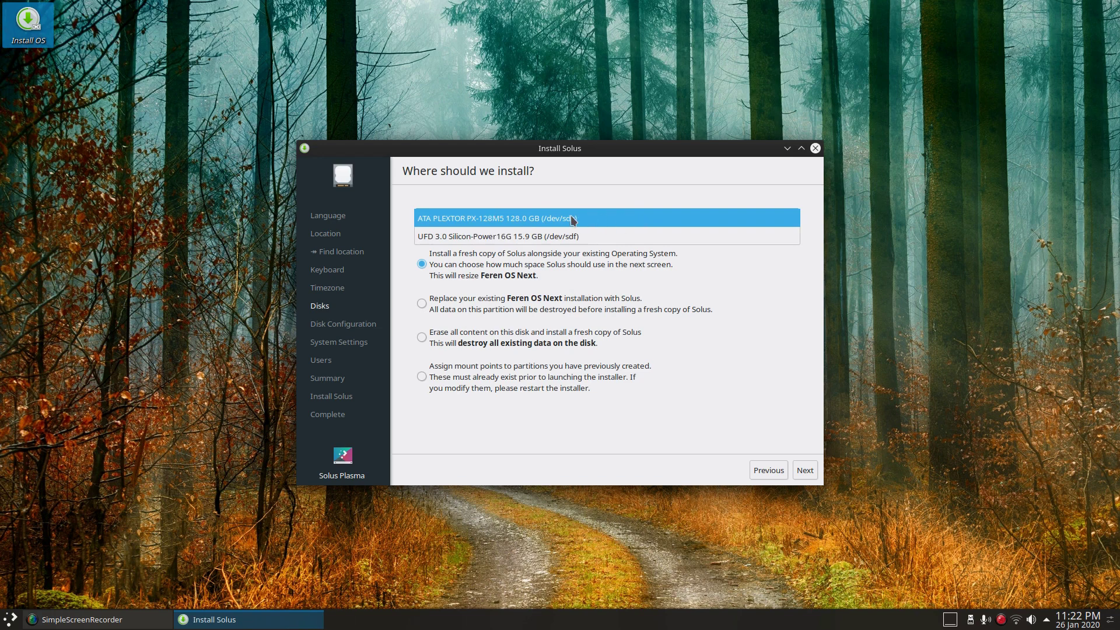
click(636, 221)
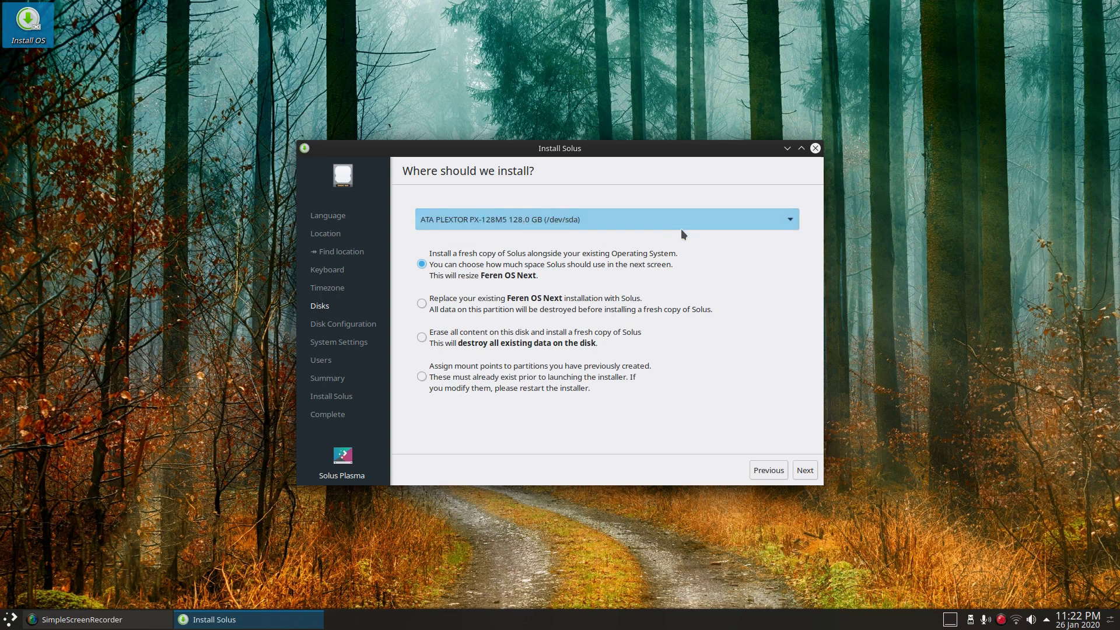
click(542, 264)
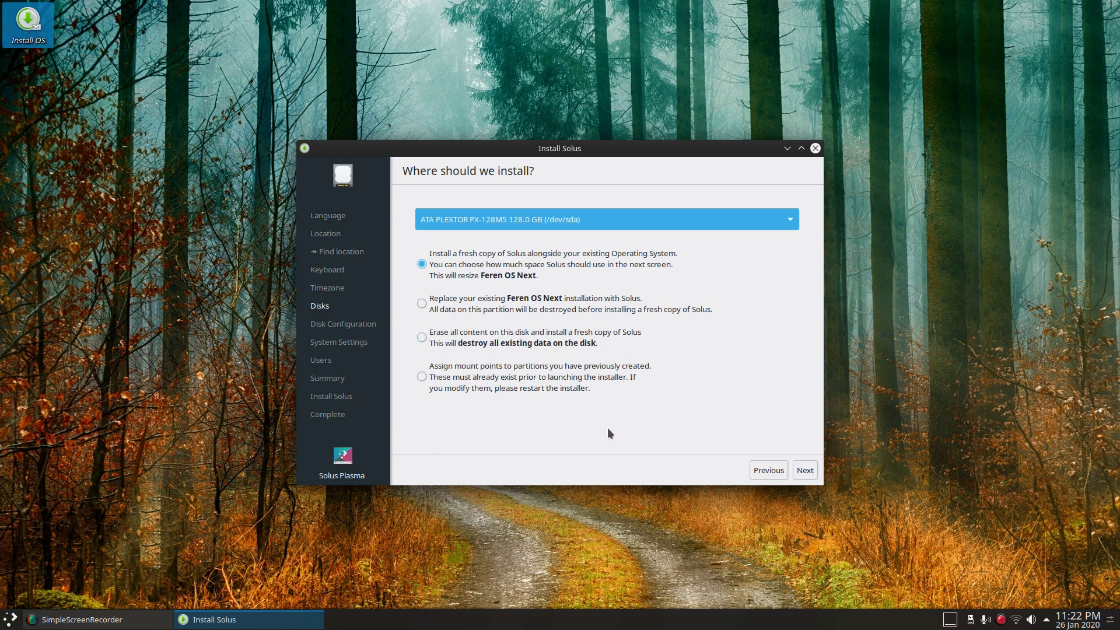
click(422, 377)
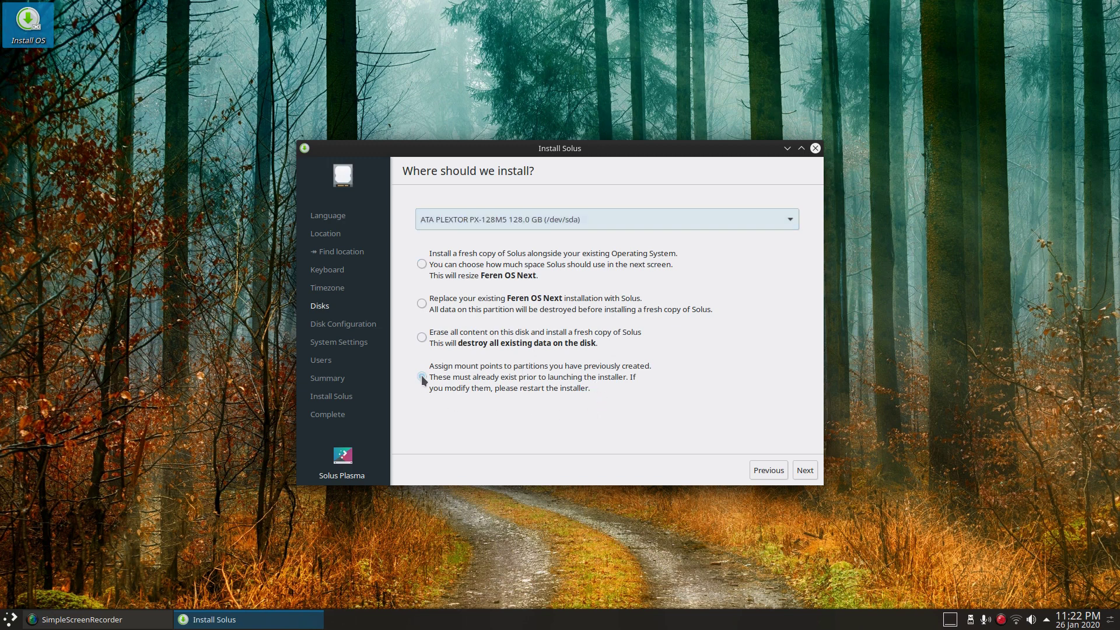
click(801, 474)
click(654, 302)
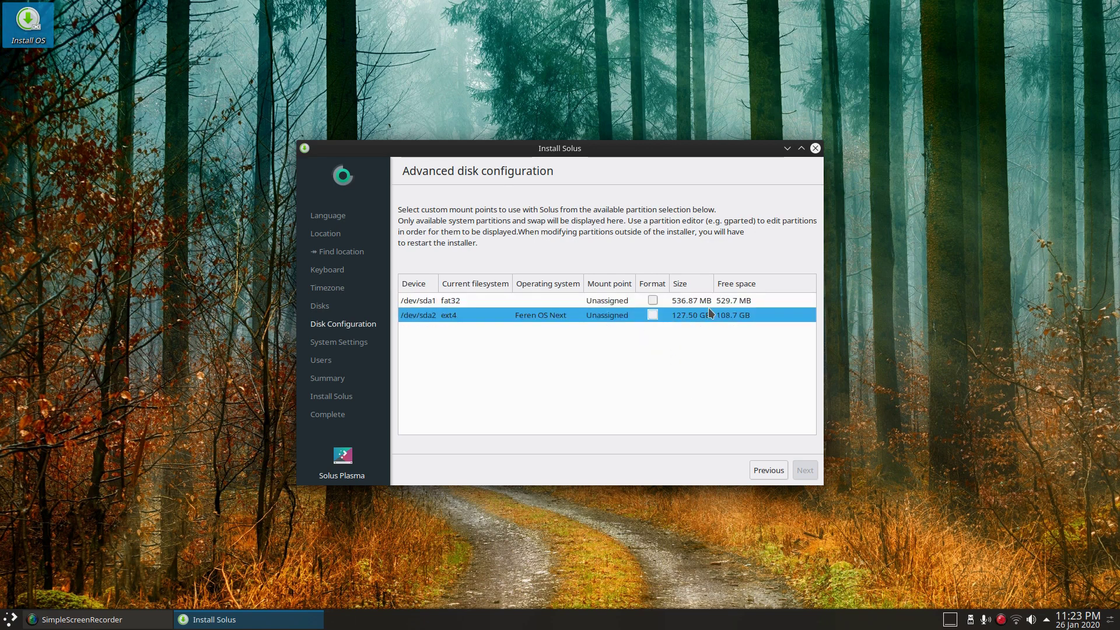
click(762, 469)
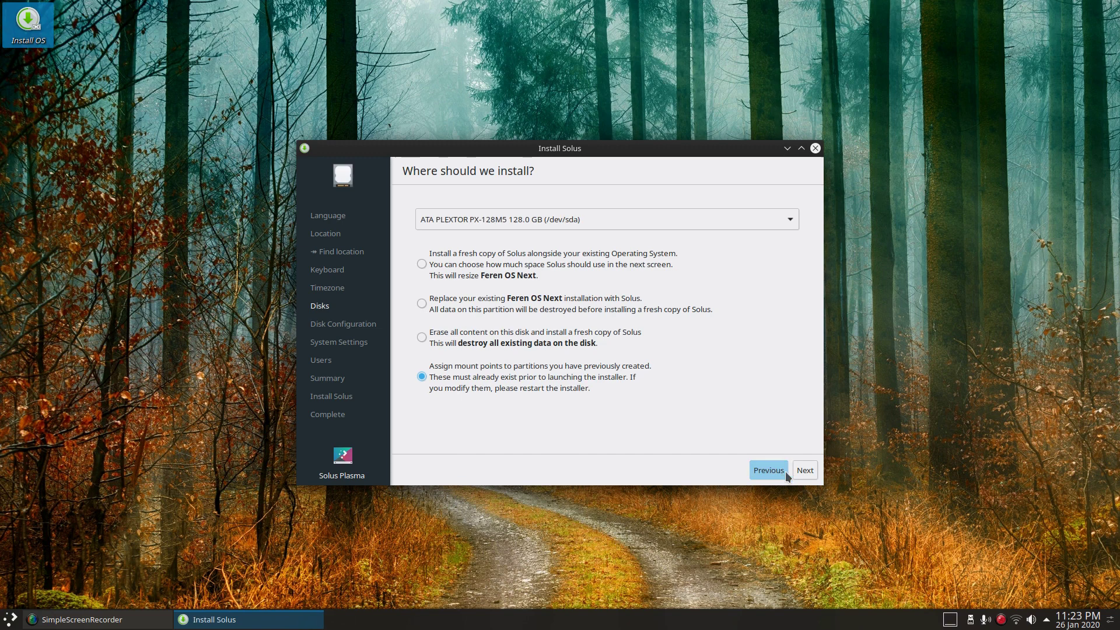
click(805, 470)
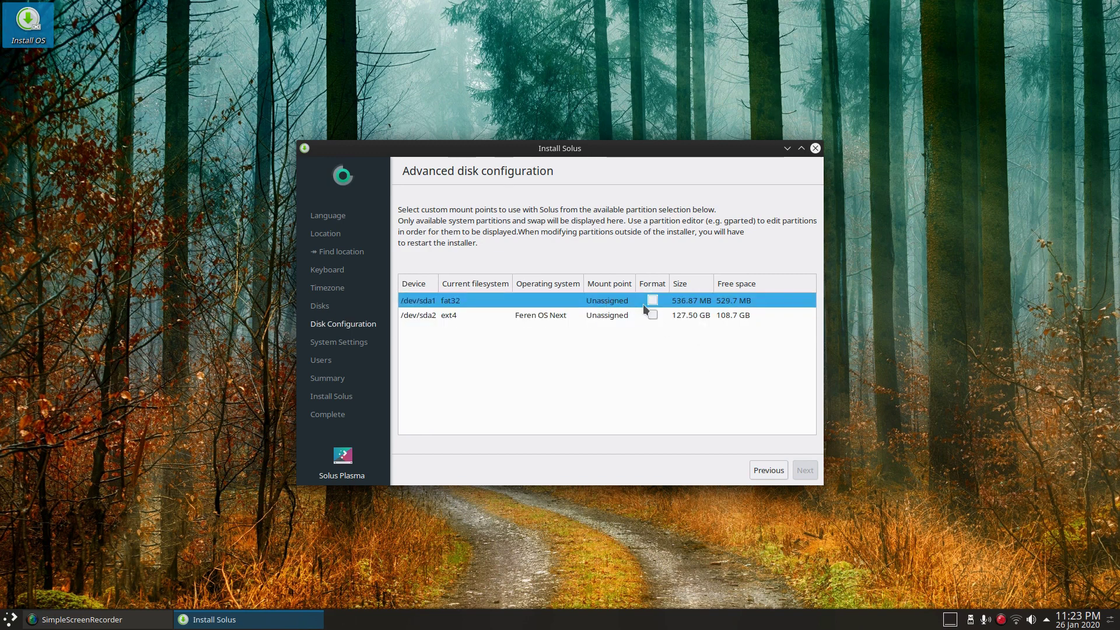
click(602, 306)
click(601, 303)
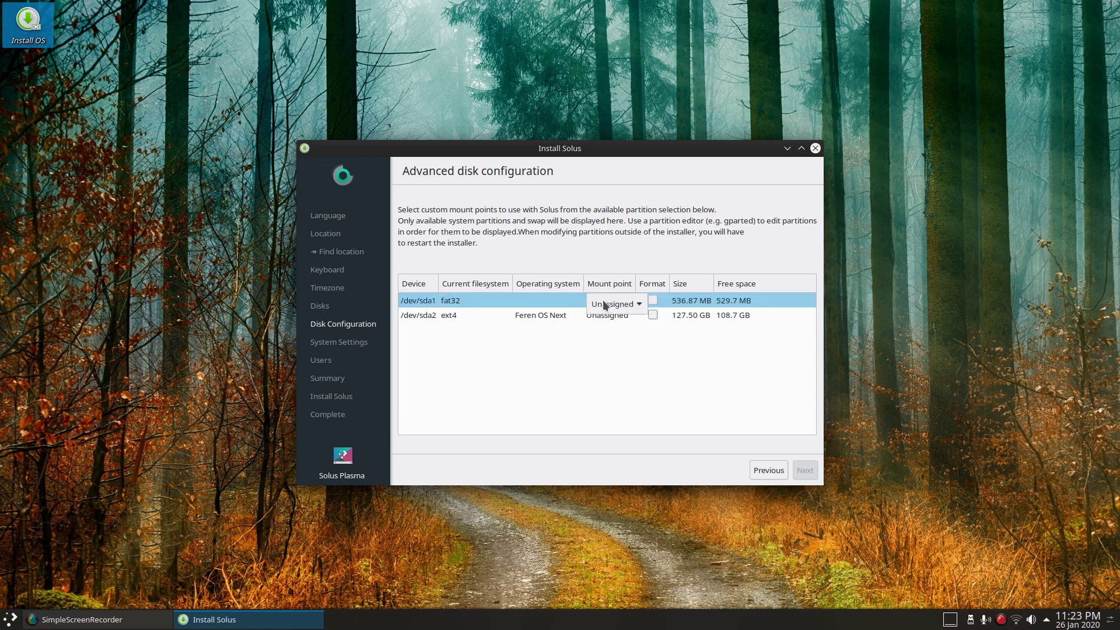
click(603, 303)
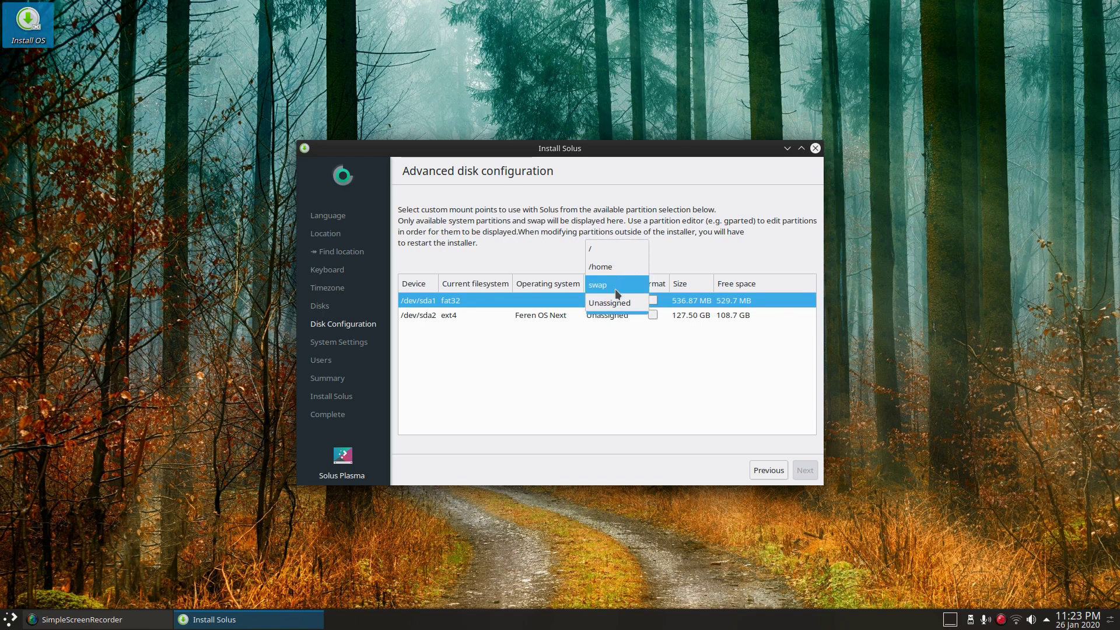
Step: Mount /dev/sda2 as the root partition, leaving /dev/sda1 unassigned
click(621, 356)
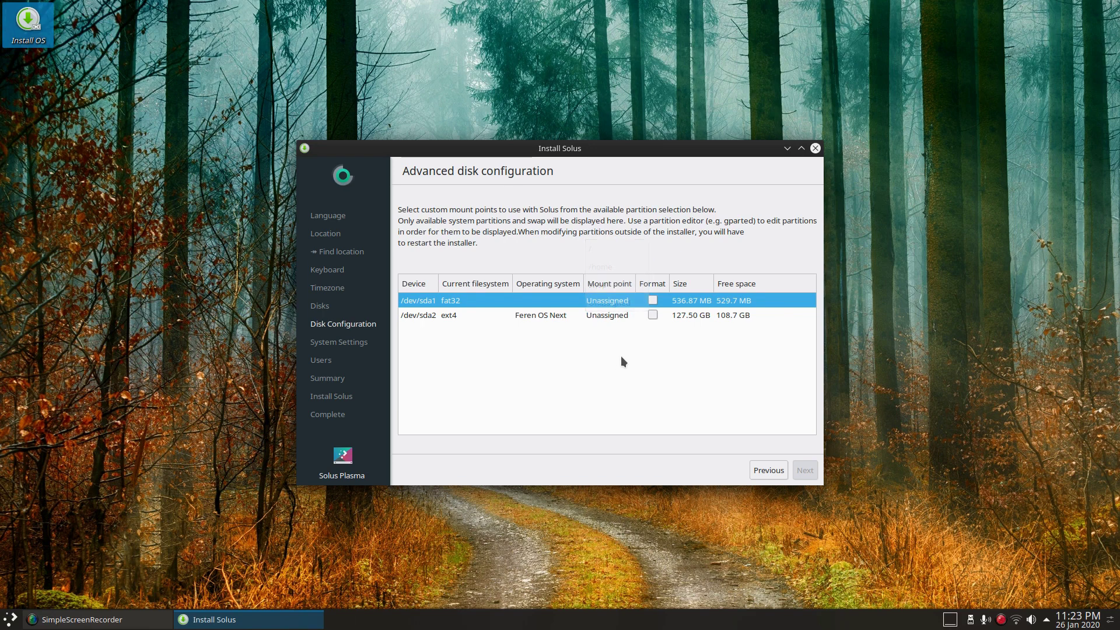
click(606, 317)
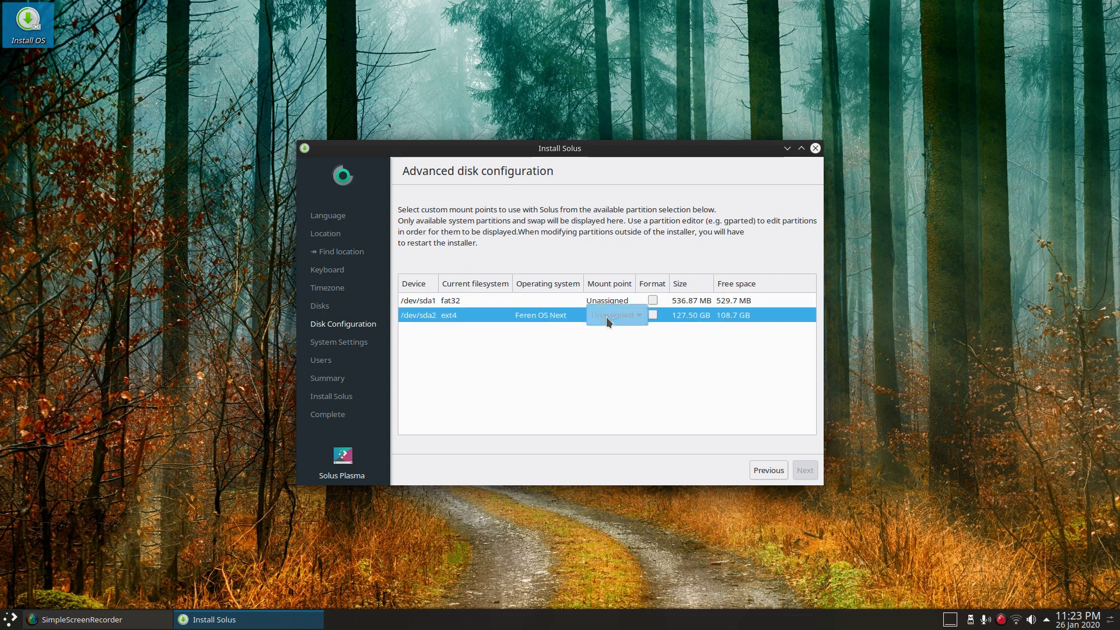
click(607, 317)
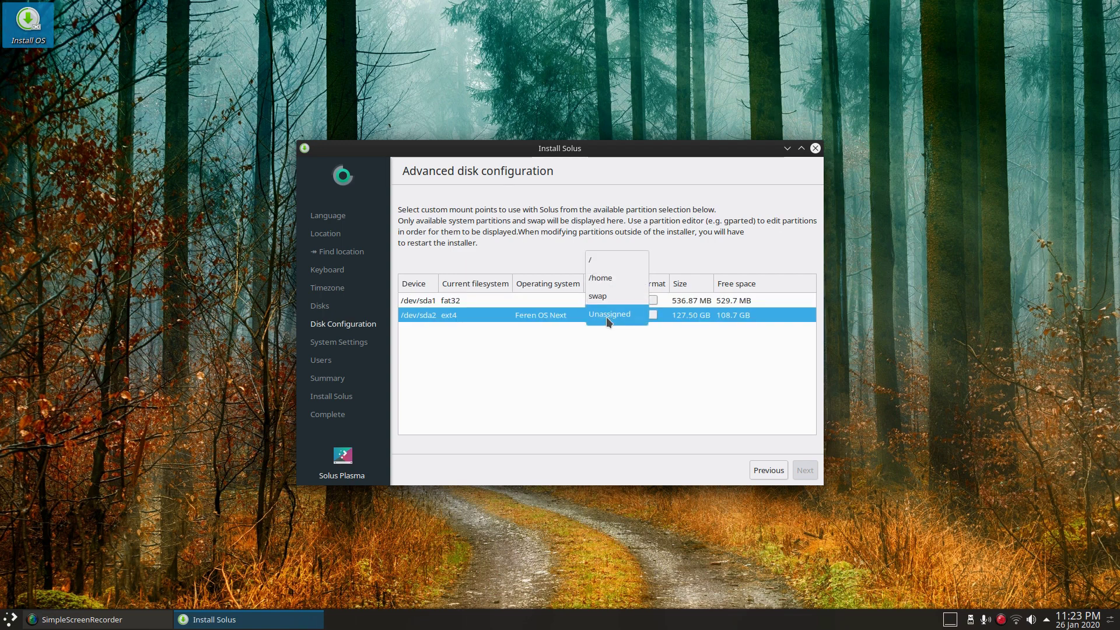
click(595, 266)
click(631, 373)
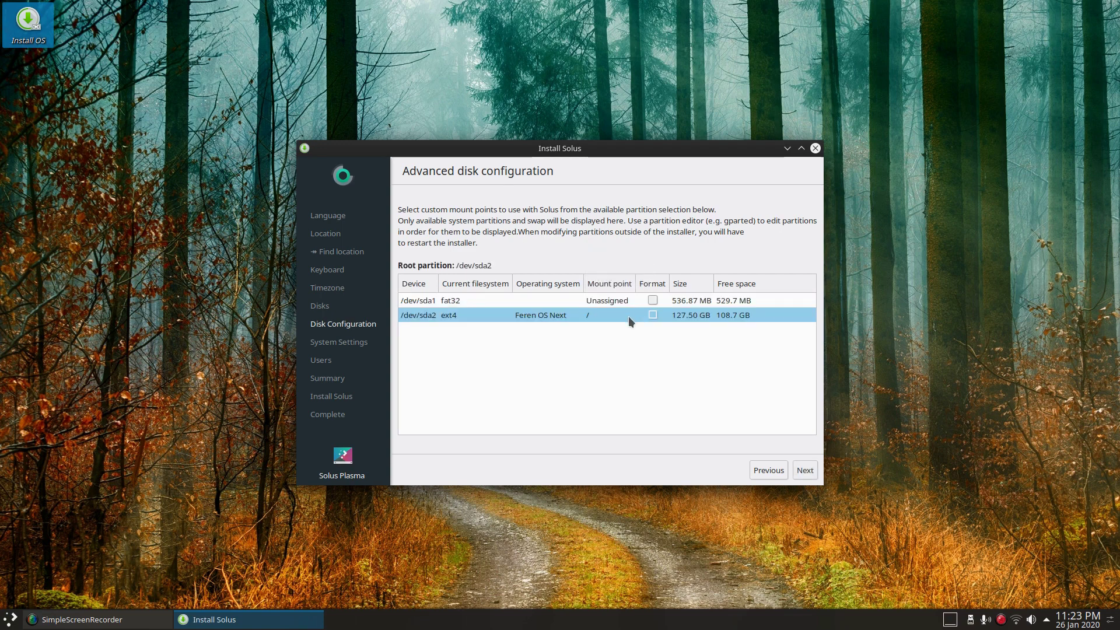
Step: Recheck /dev/sda1's mount point choices and keep it Unassigned
click(614, 301)
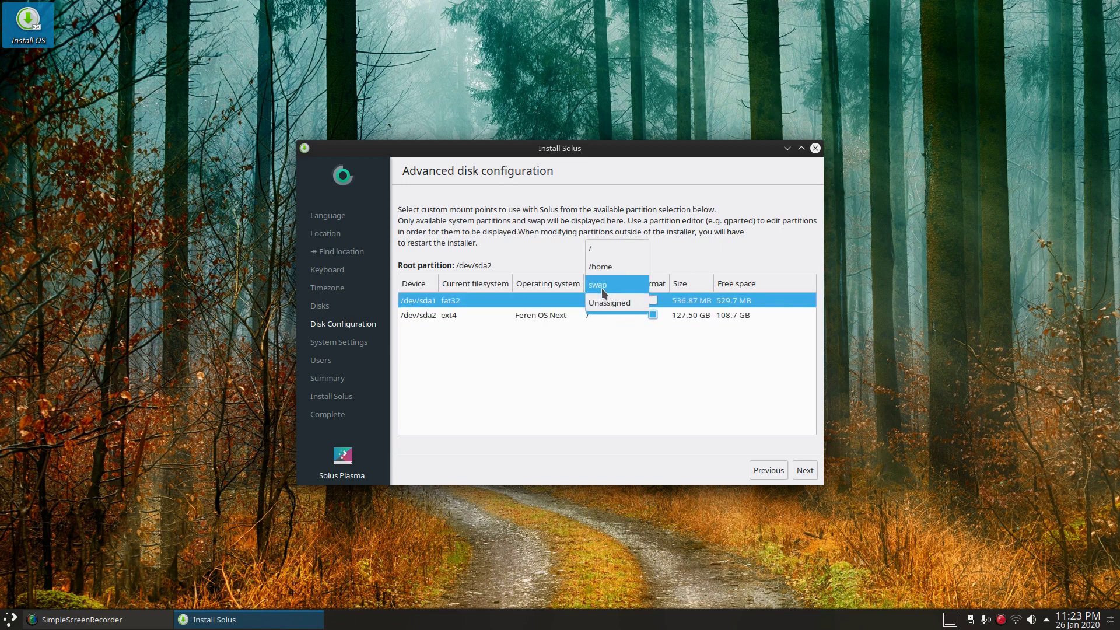
click(577, 372)
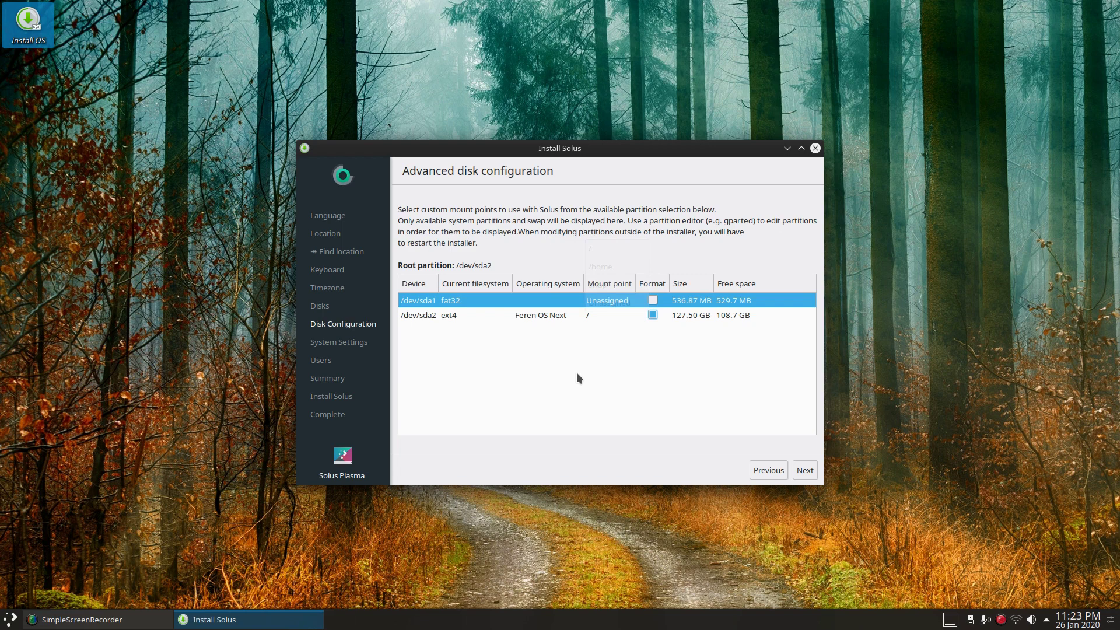
click(653, 300)
click(606, 299)
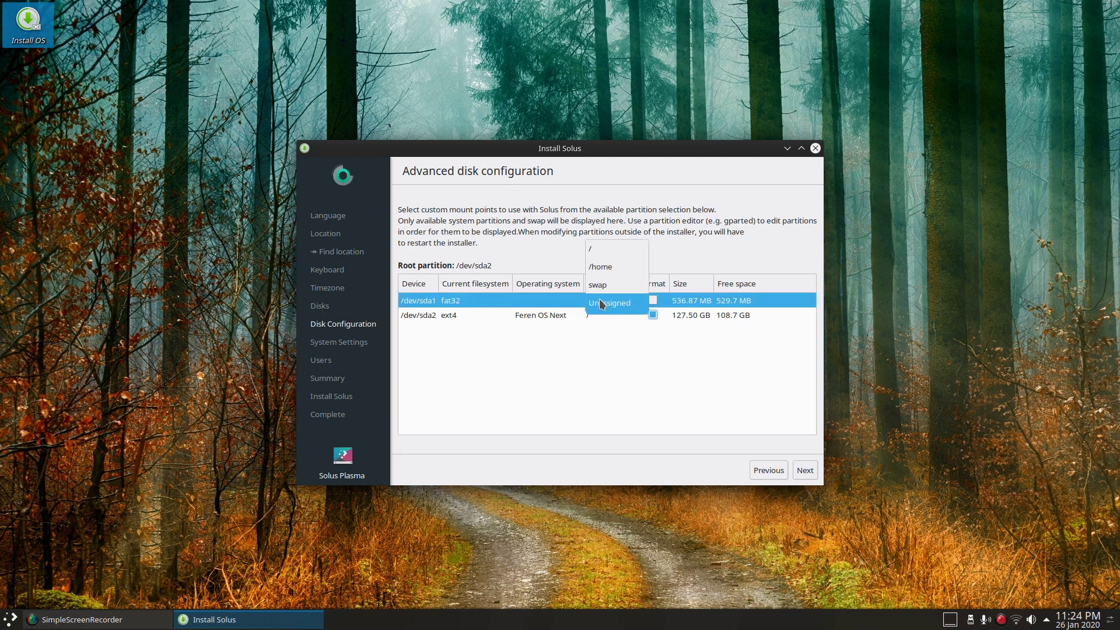
click(585, 386)
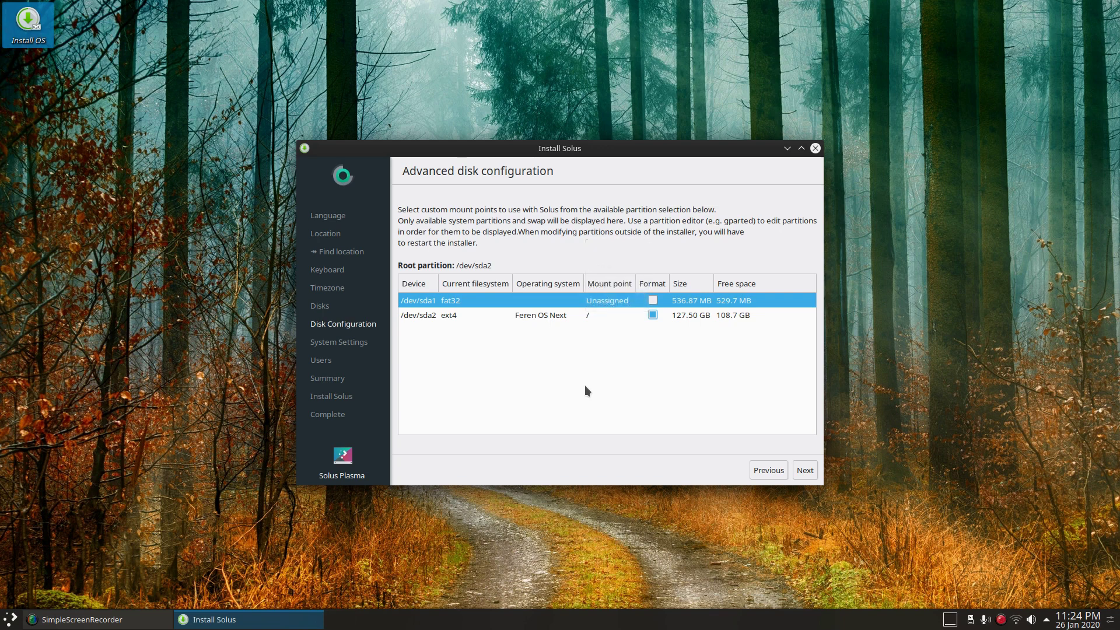
click(604, 300)
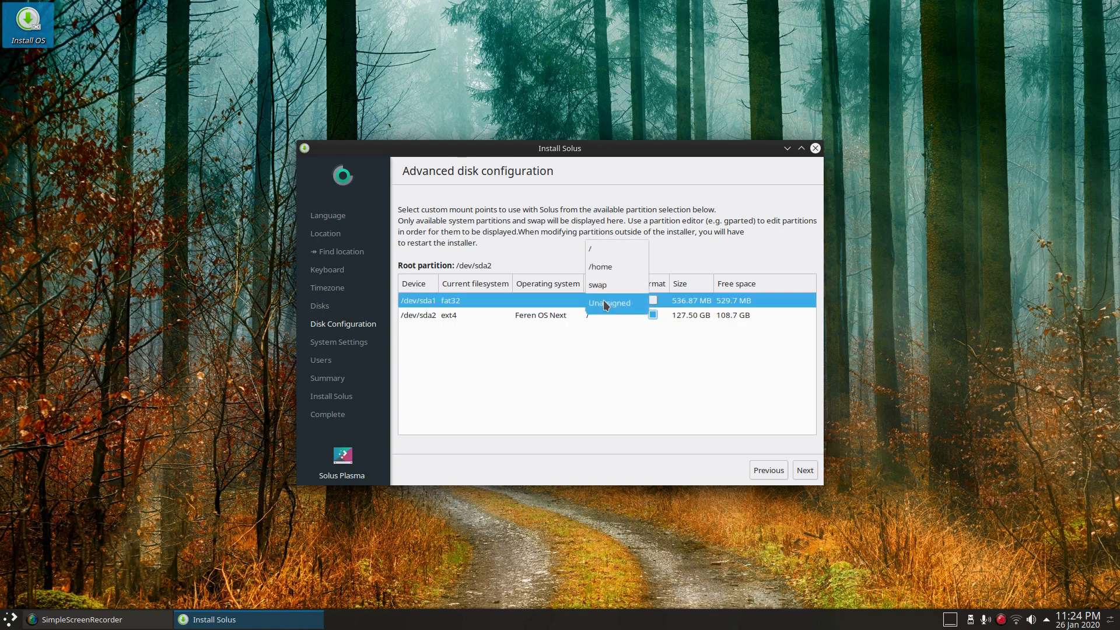
click(561, 355)
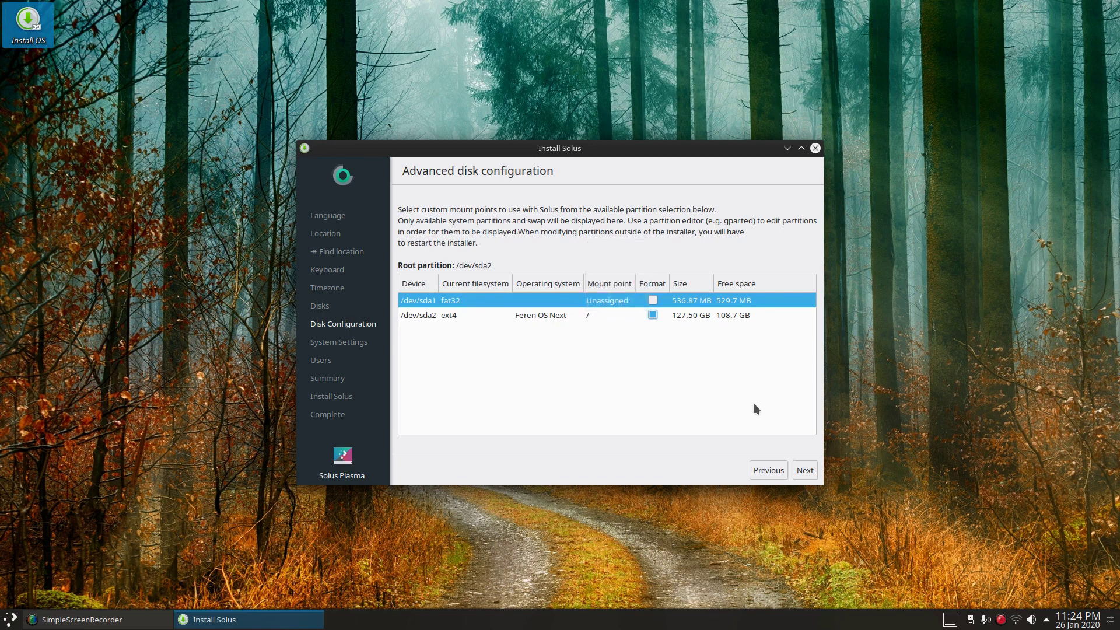
Step: View the bootloader page, then return to the partition table with /dev/sda1 still Unassigned
click(810, 474)
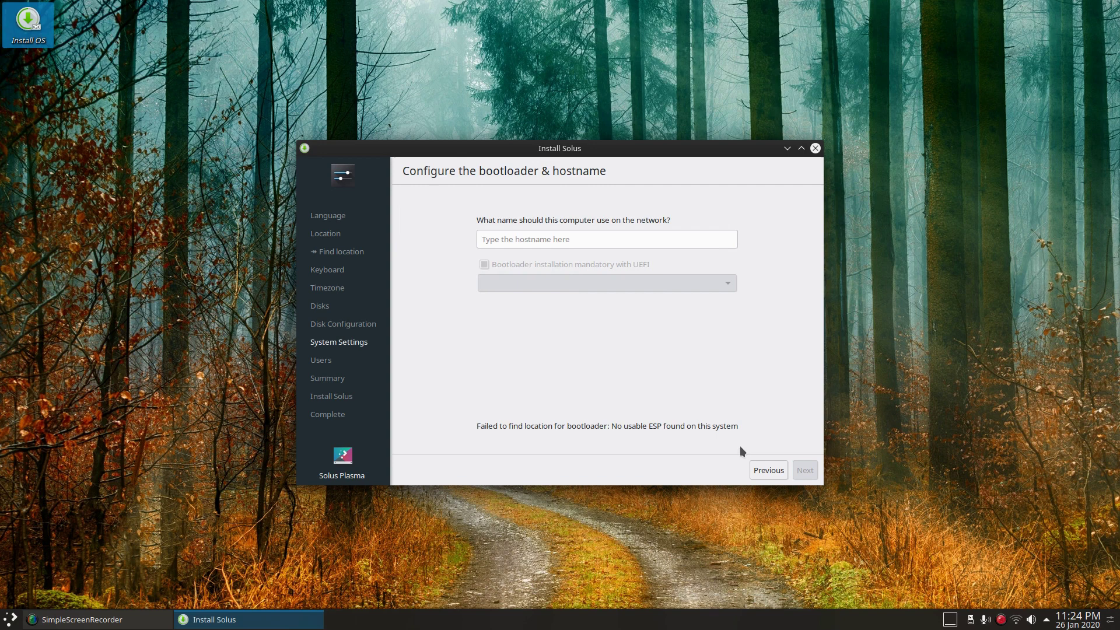
click(769, 470)
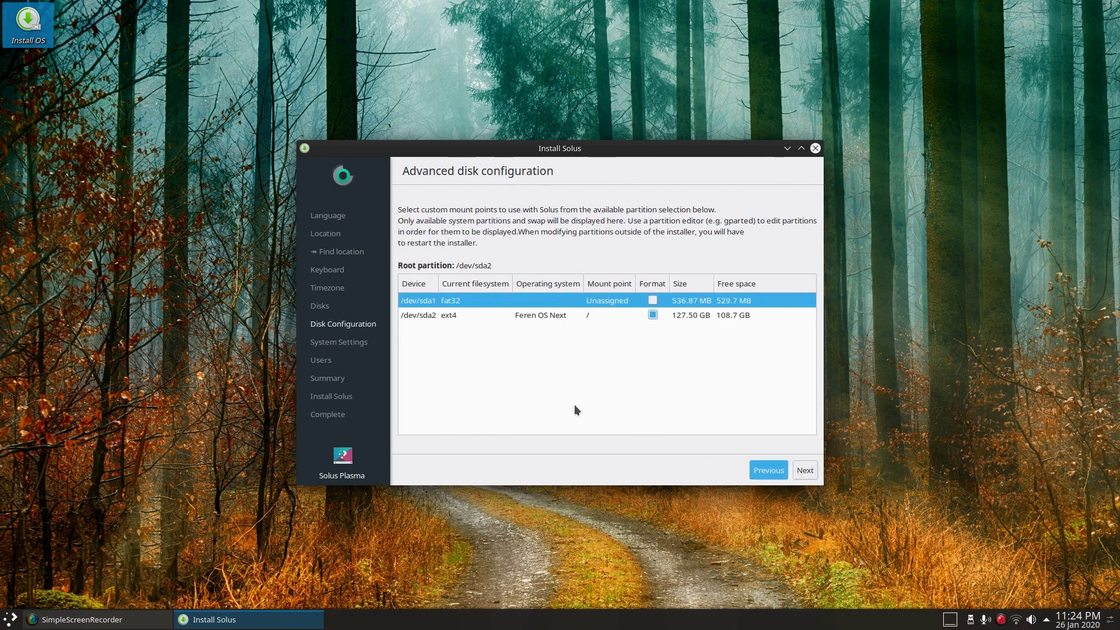
click(606, 300)
click(601, 302)
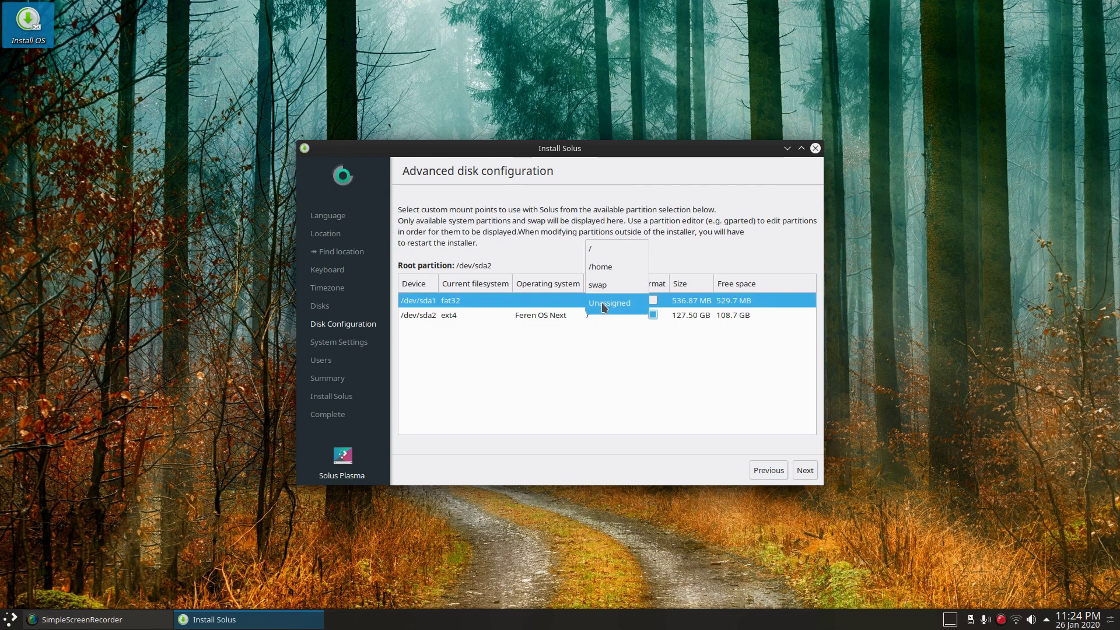
click(601, 302)
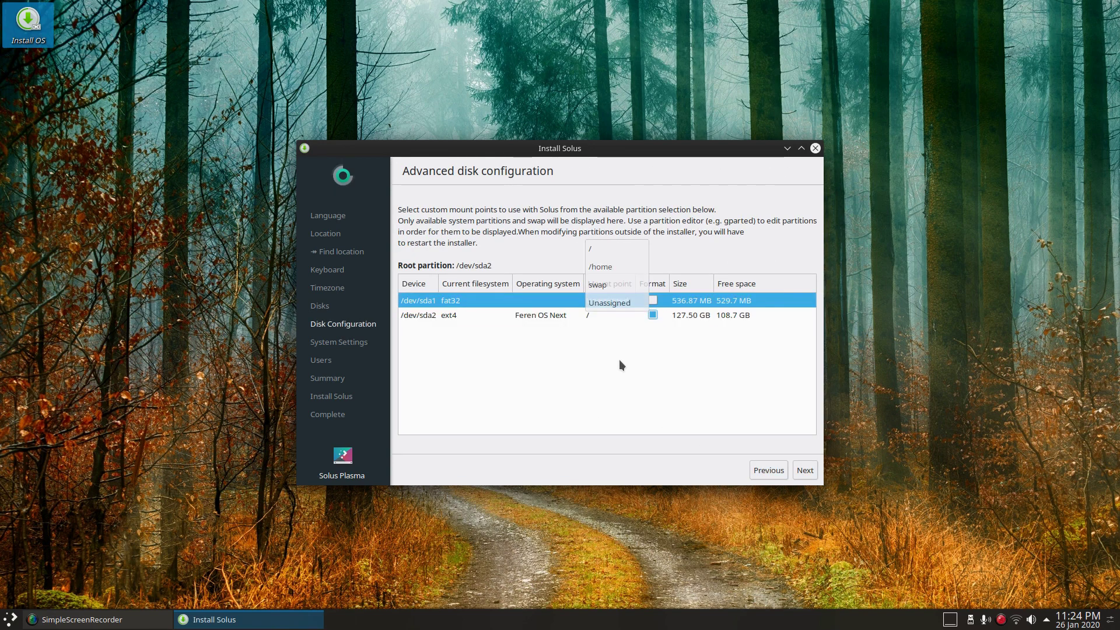
Step: Switch to erasing all content on the disk and continue to the advanced options
click(766, 471)
click(422, 337)
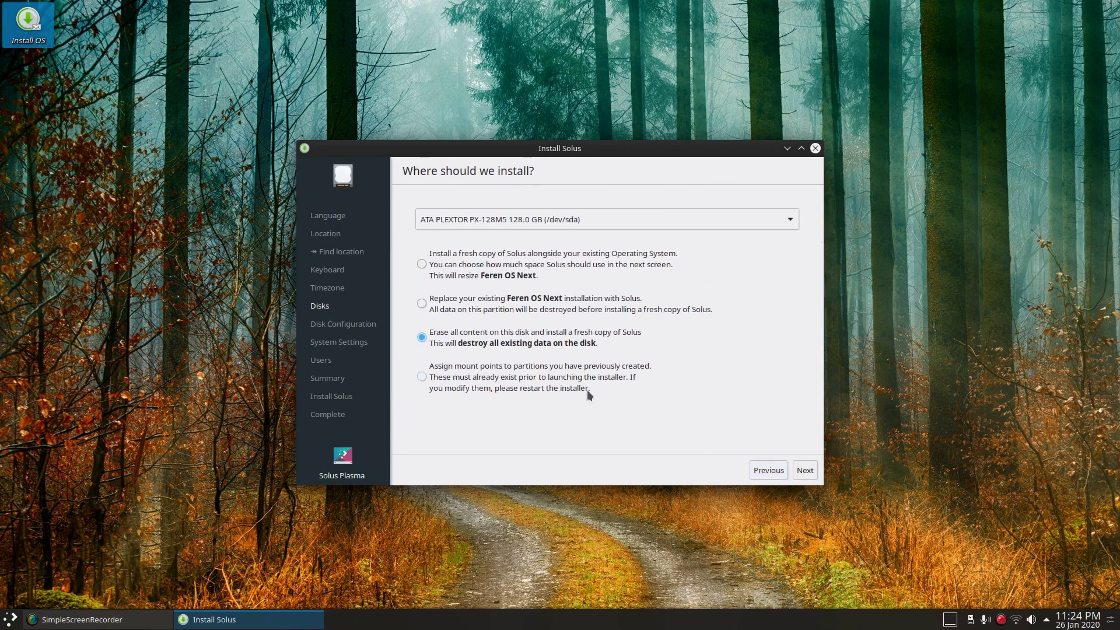
click(810, 473)
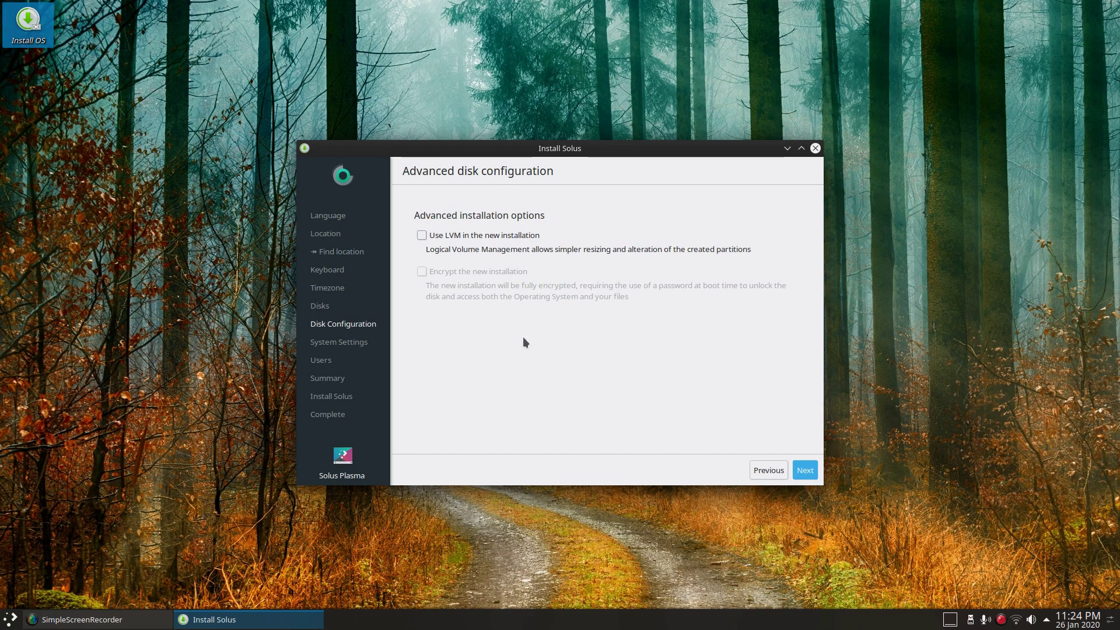
Step: Set the hostname to solus-desktop and keep creating a new ESP on /dev/sda
click(803, 470)
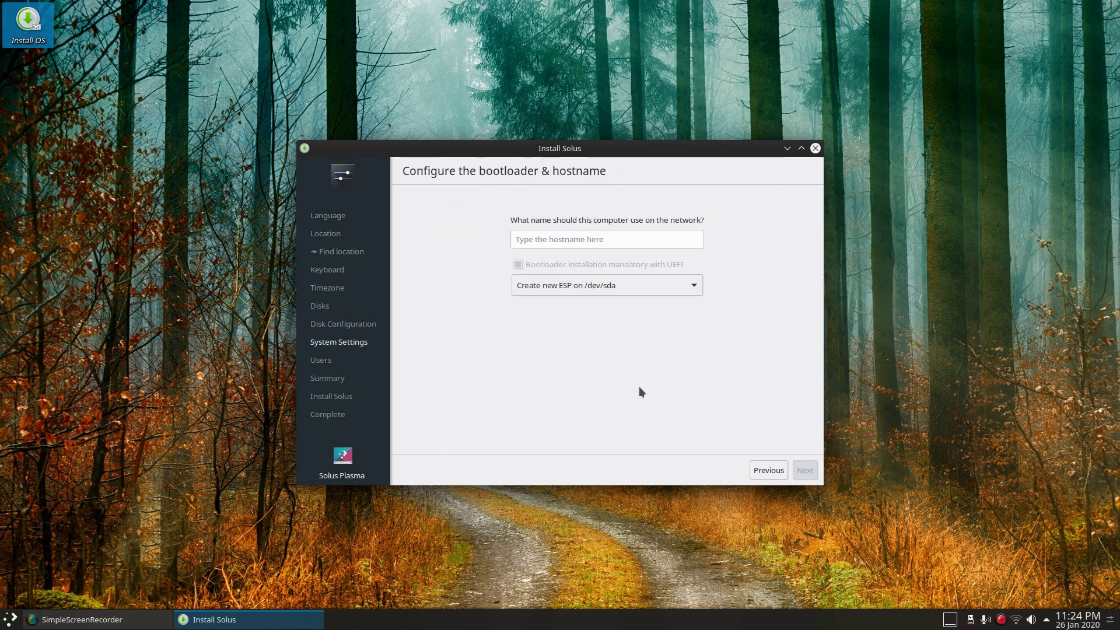
click(560, 238)
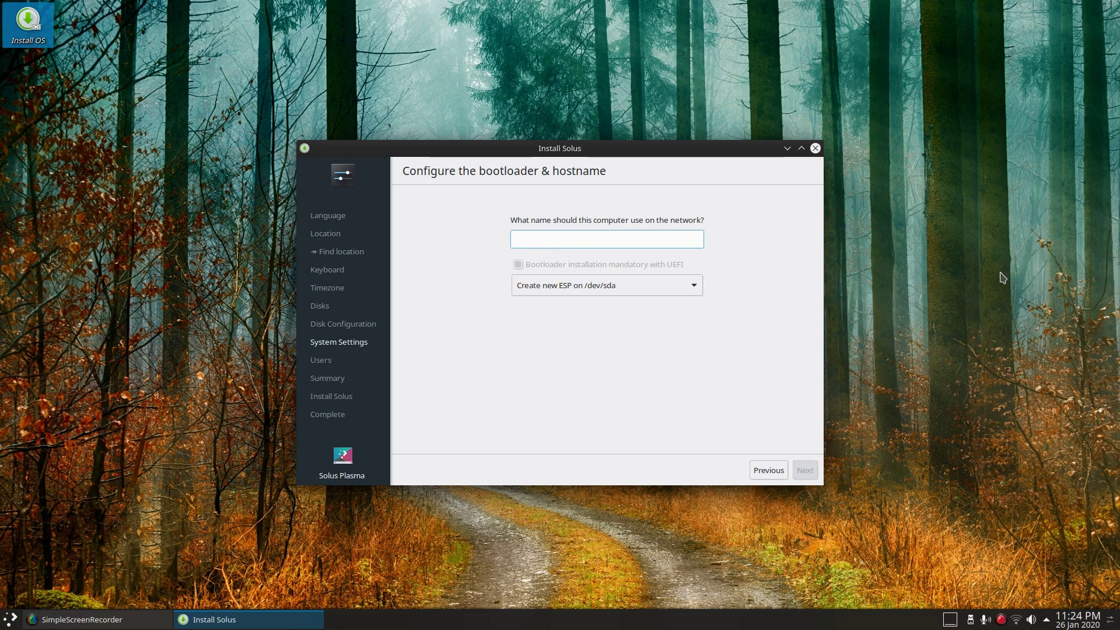
text(solus-desktop)
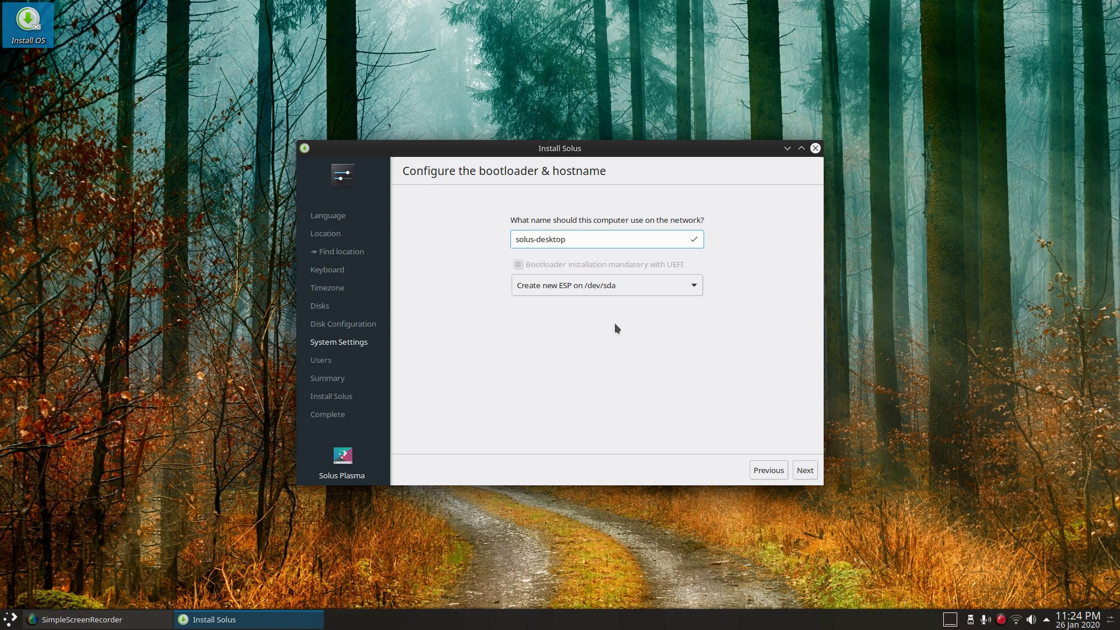
click(697, 288)
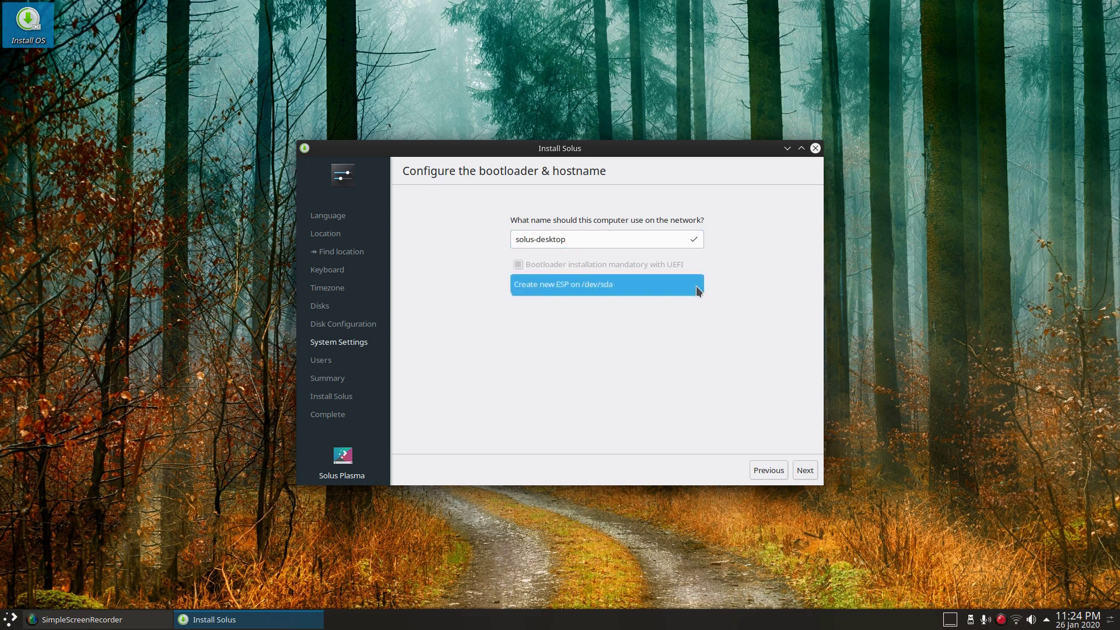
click(698, 289)
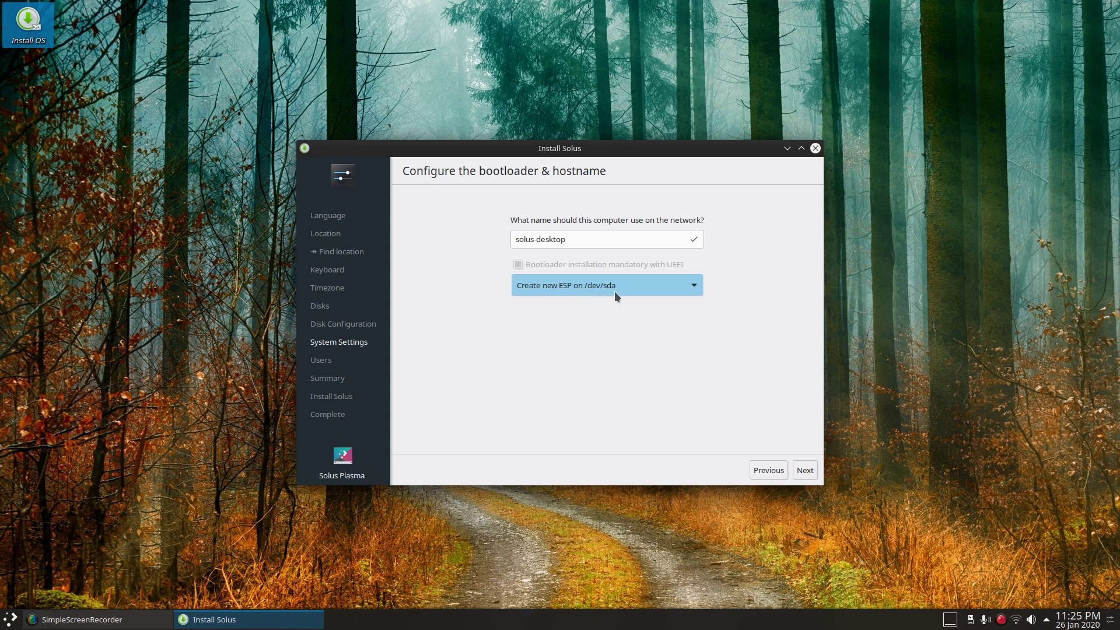
Step: Go back and switch to assigning mount points to existing partitions
click(768, 476)
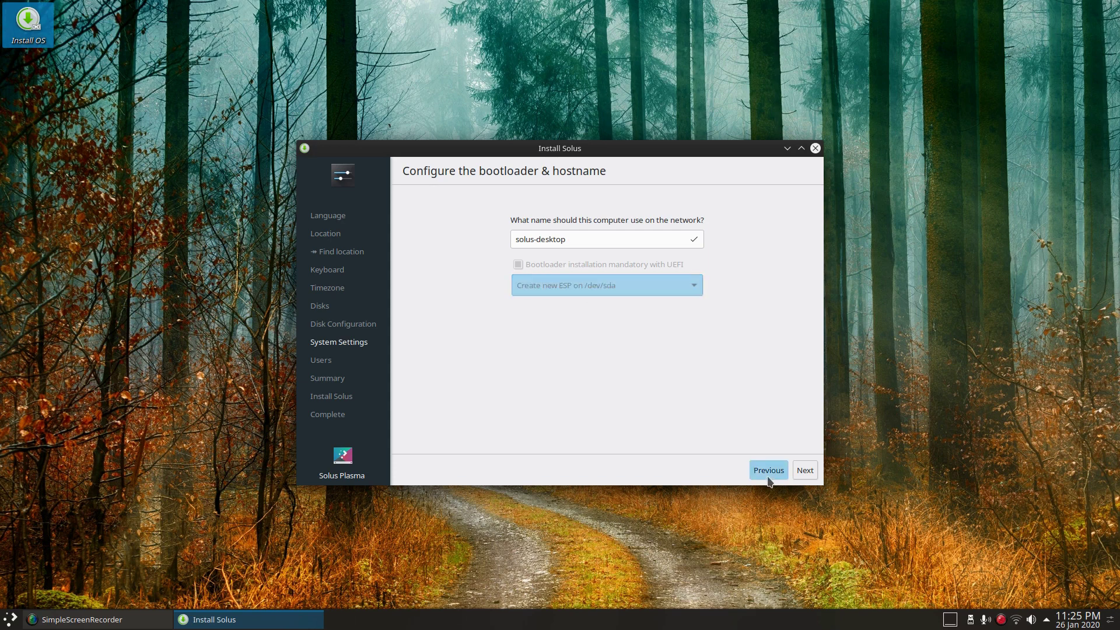
click(768, 474)
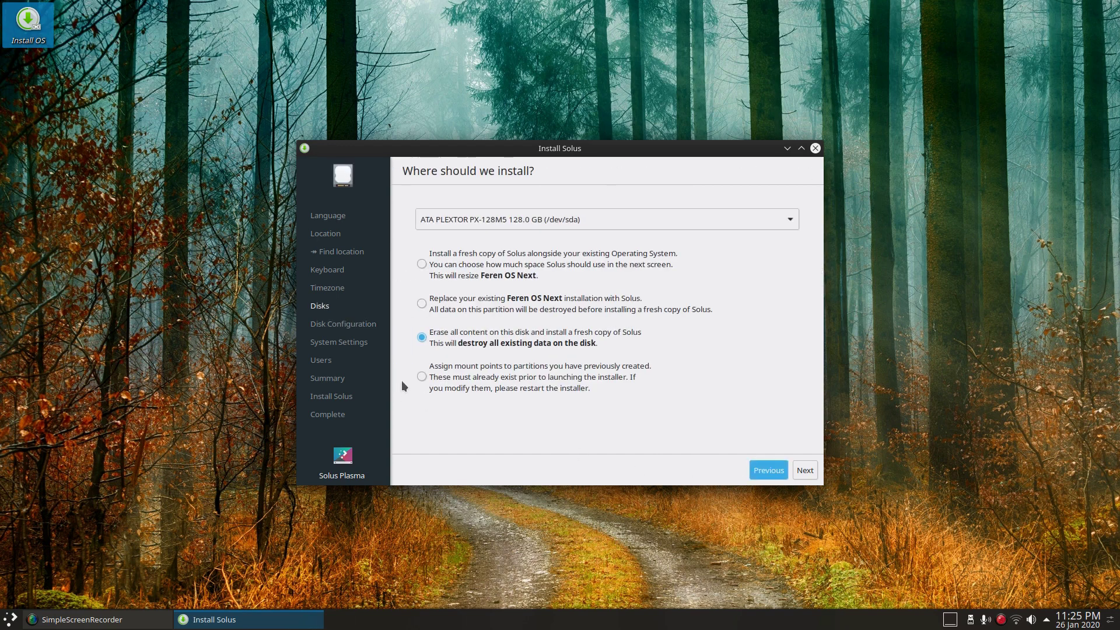
click(422, 378)
click(798, 470)
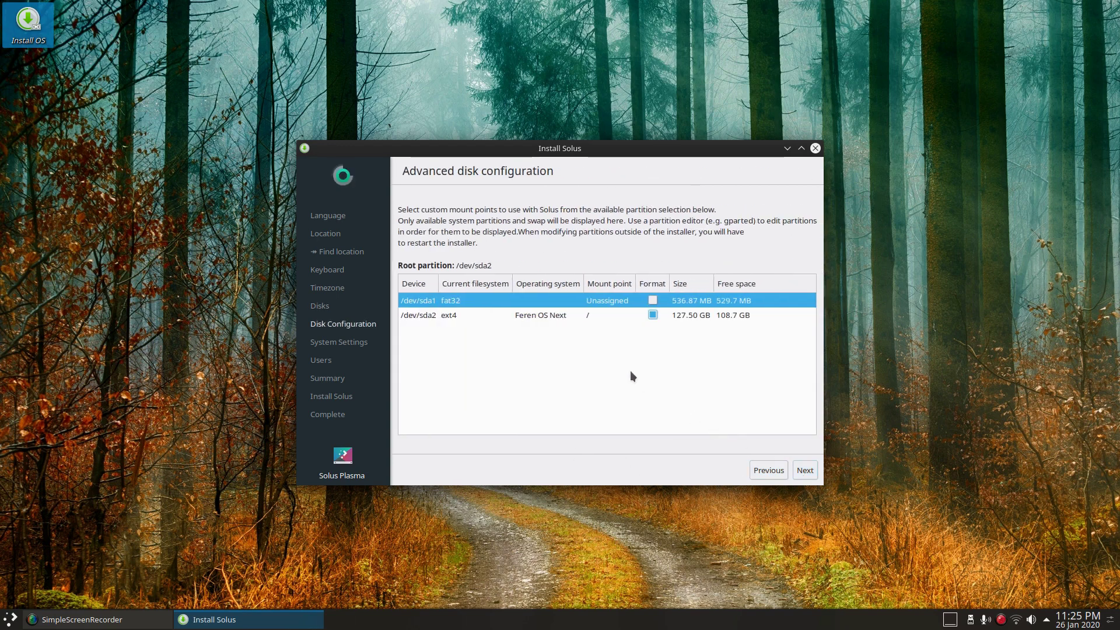
Step: Check /dev/sda1 stays unassigned, see the no-usable-ESP error, then return to the install-location choice
click(551, 320)
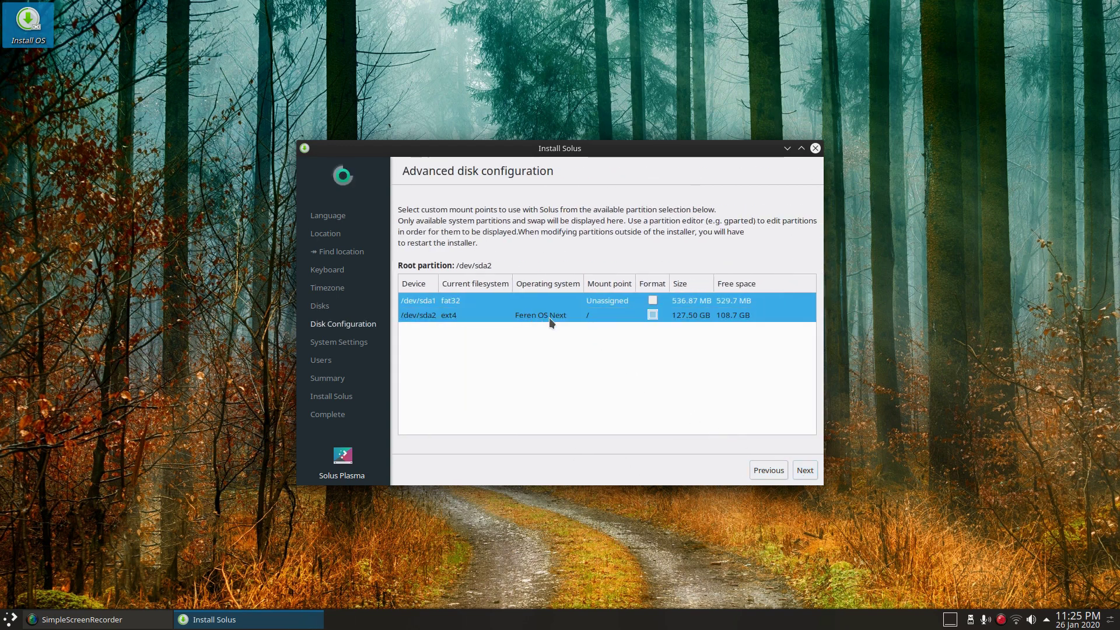
click(601, 317)
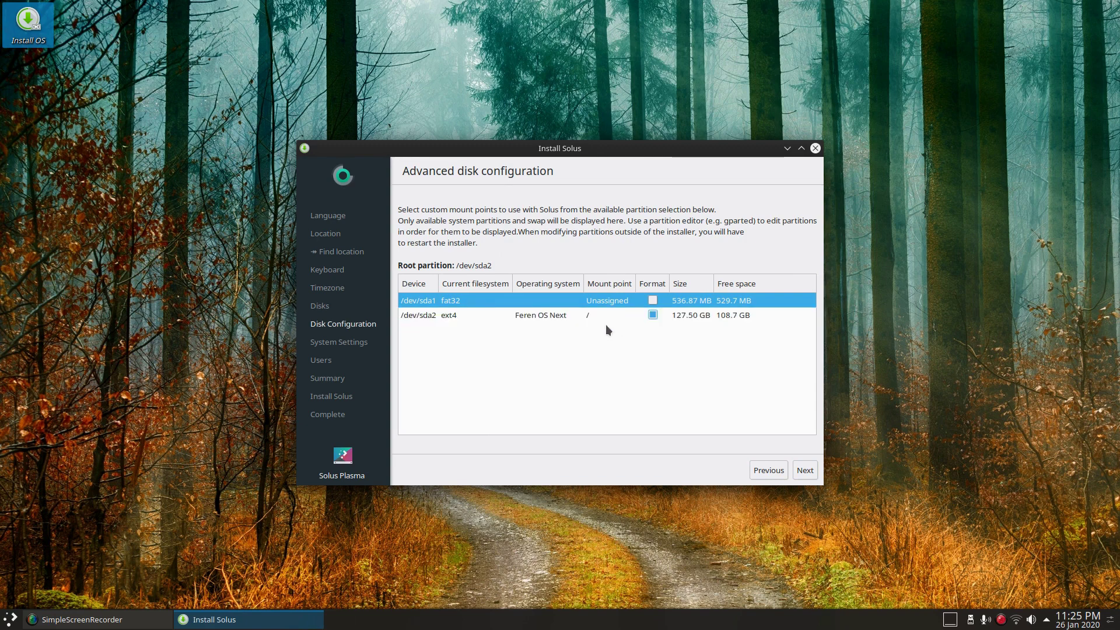
click(611, 300)
click(724, 418)
click(804, 470)
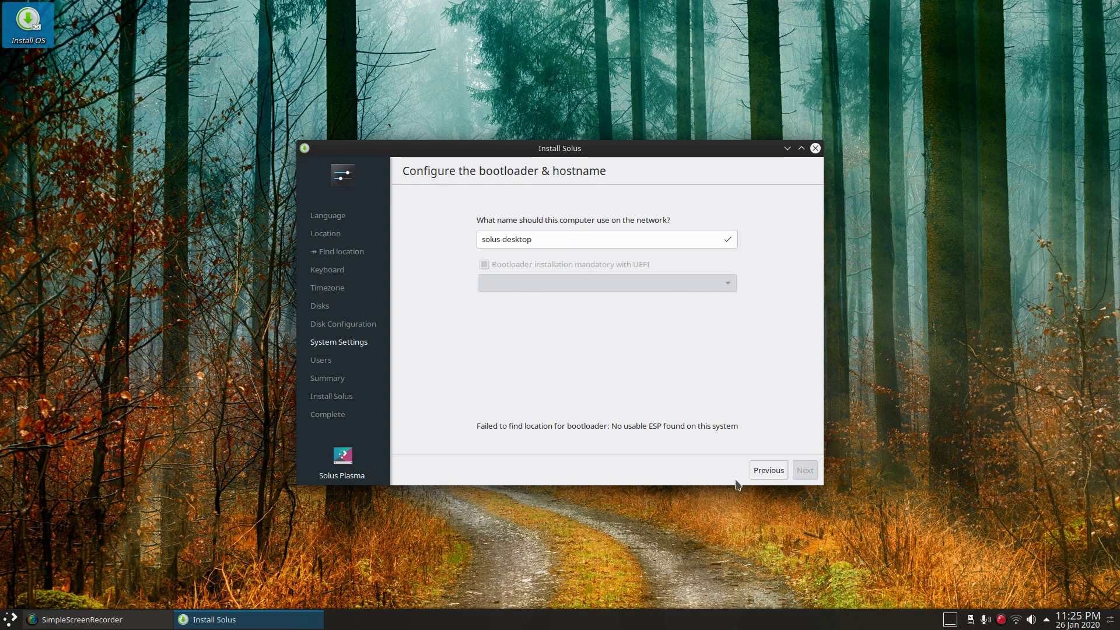
click(768, 471)
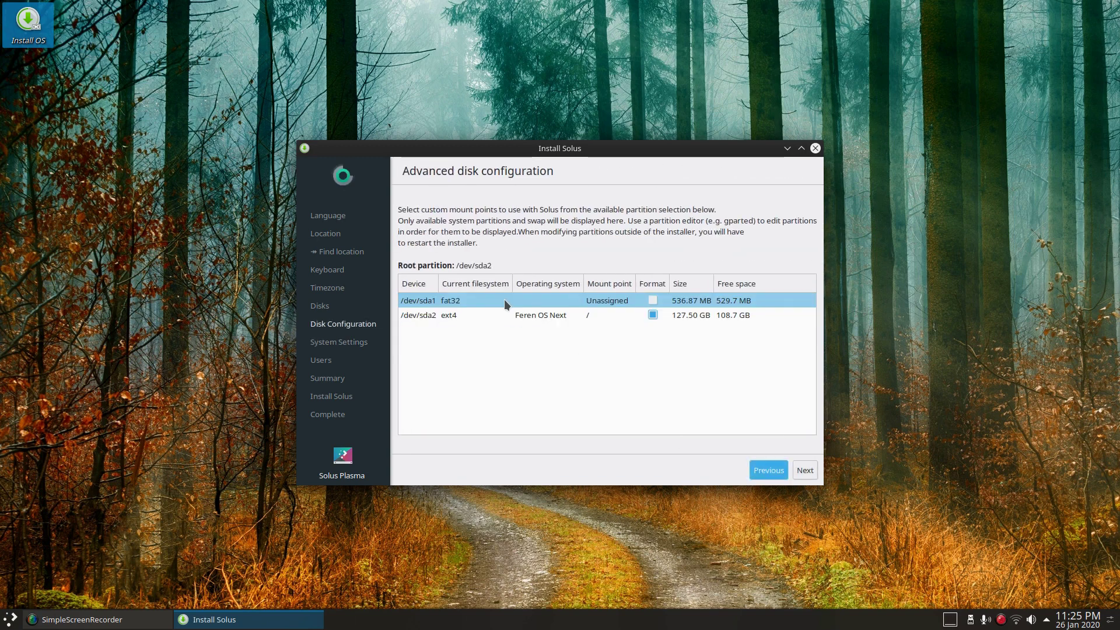
click(757, 468)
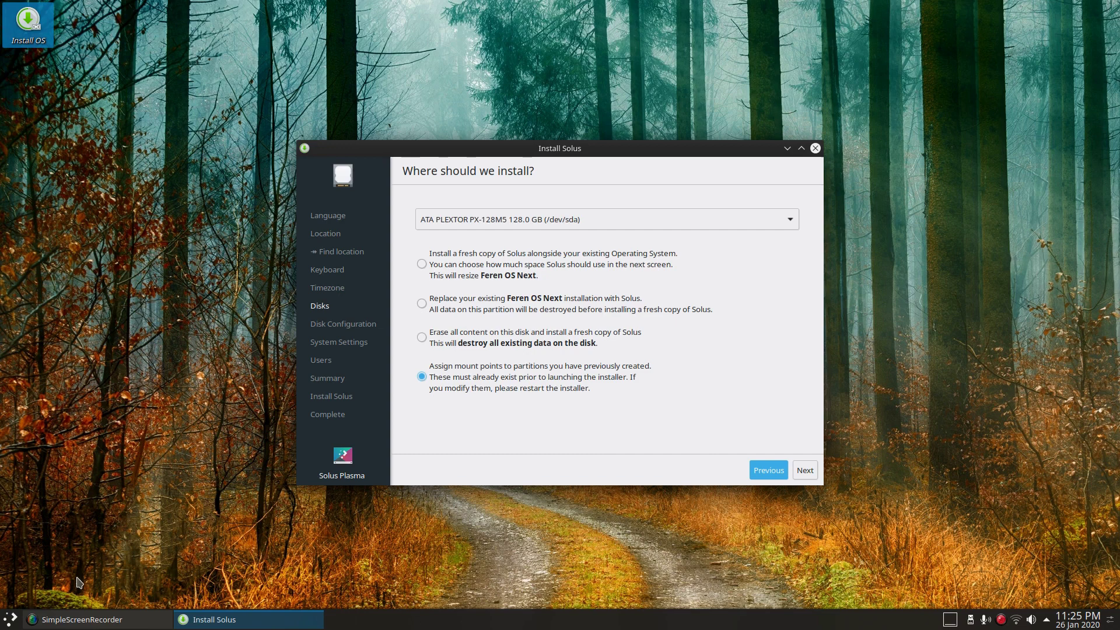
Step: Search the application launcher for 'kde' and start KDE Partition Manager
click(11, 621)
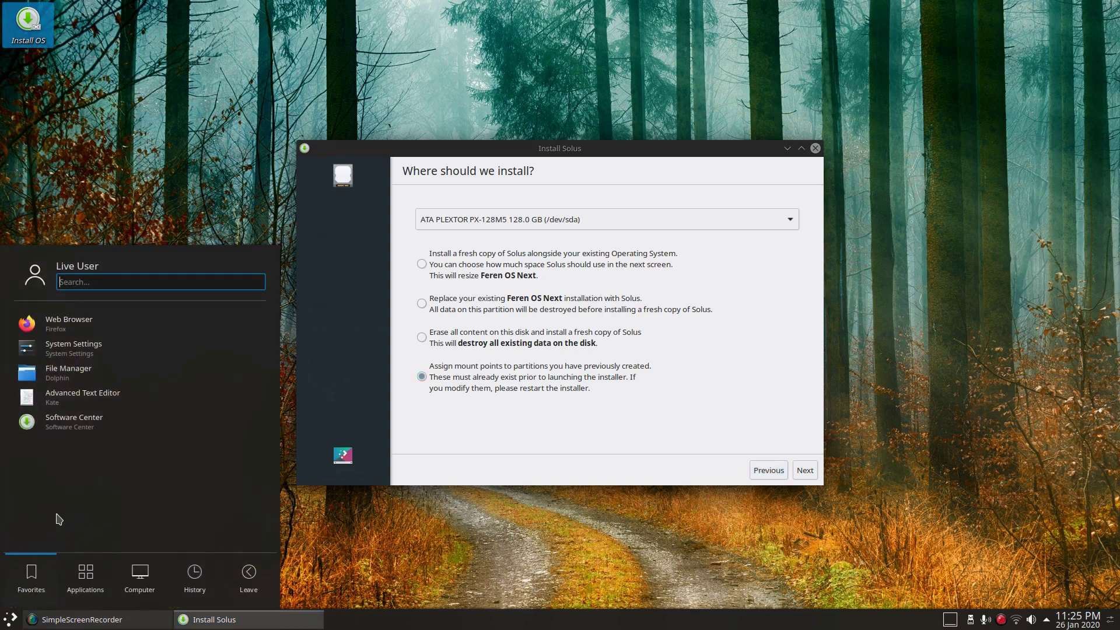
text(gp)
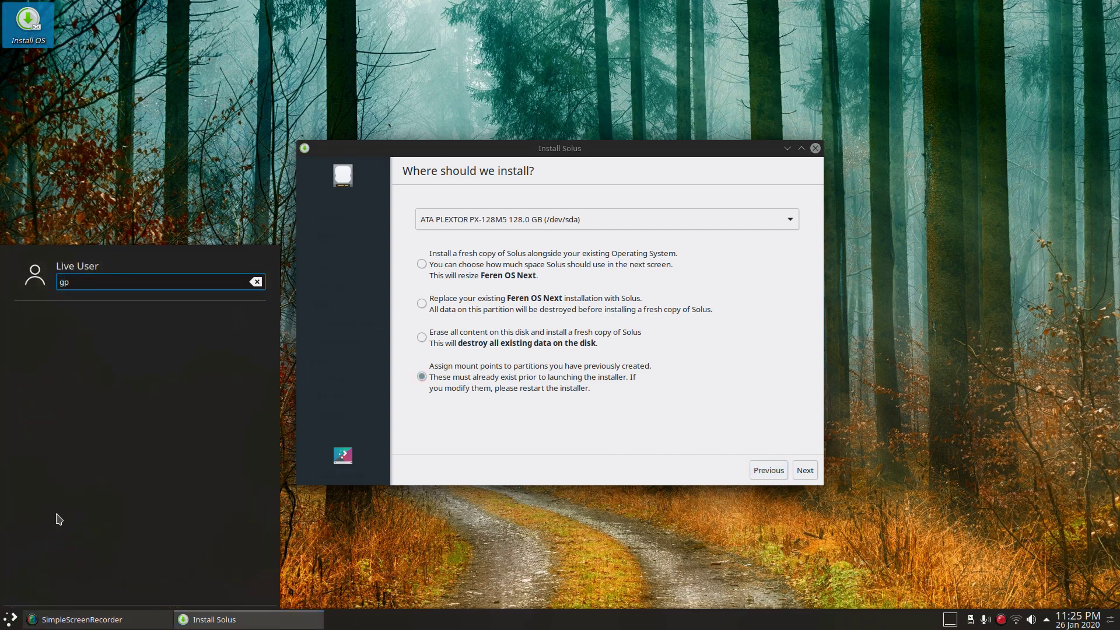
key(BackSpace)
key(BackSpace)
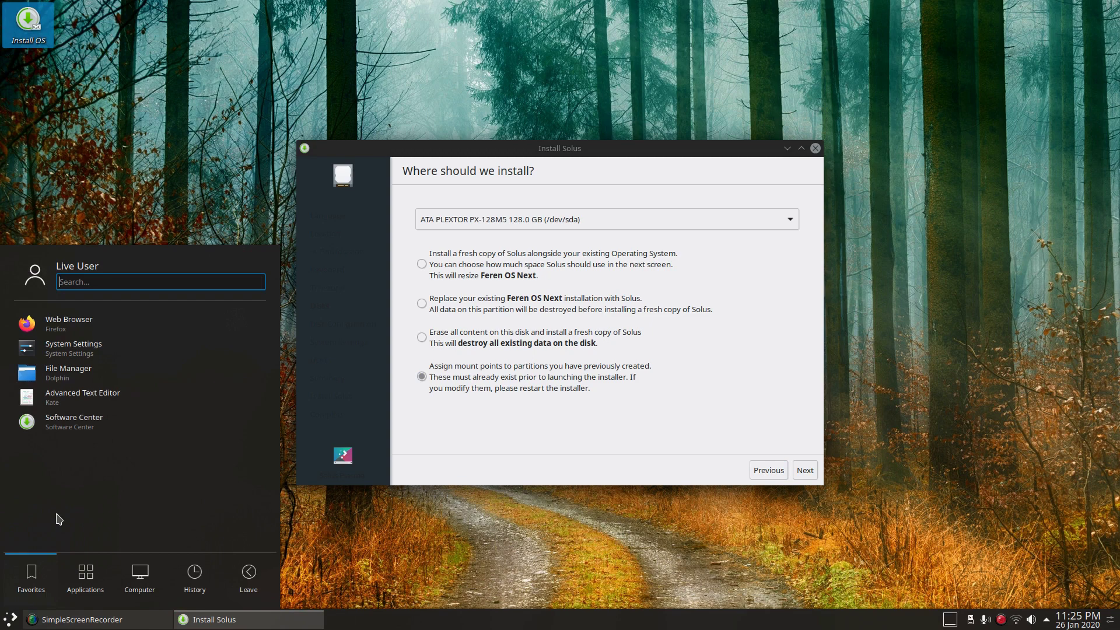
text(k)
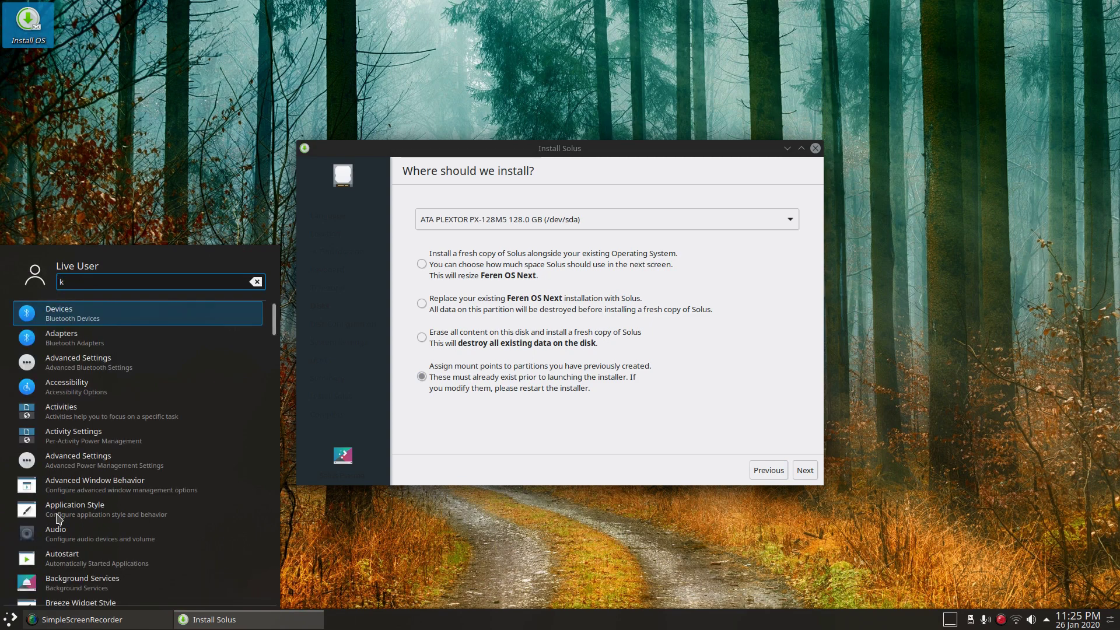
text(de)
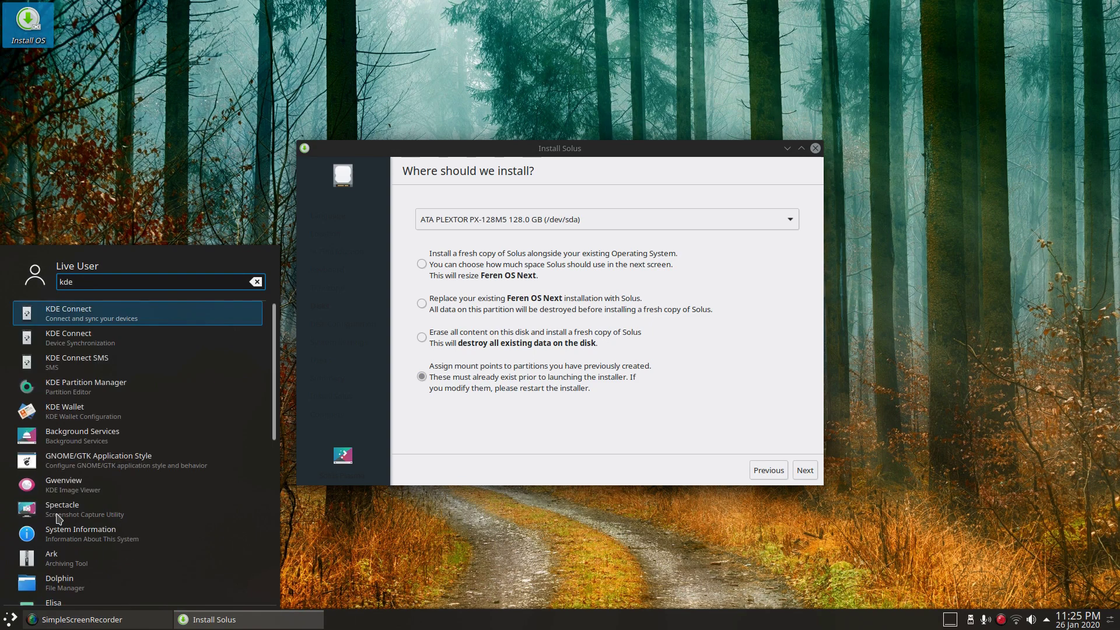
click(98, 388)
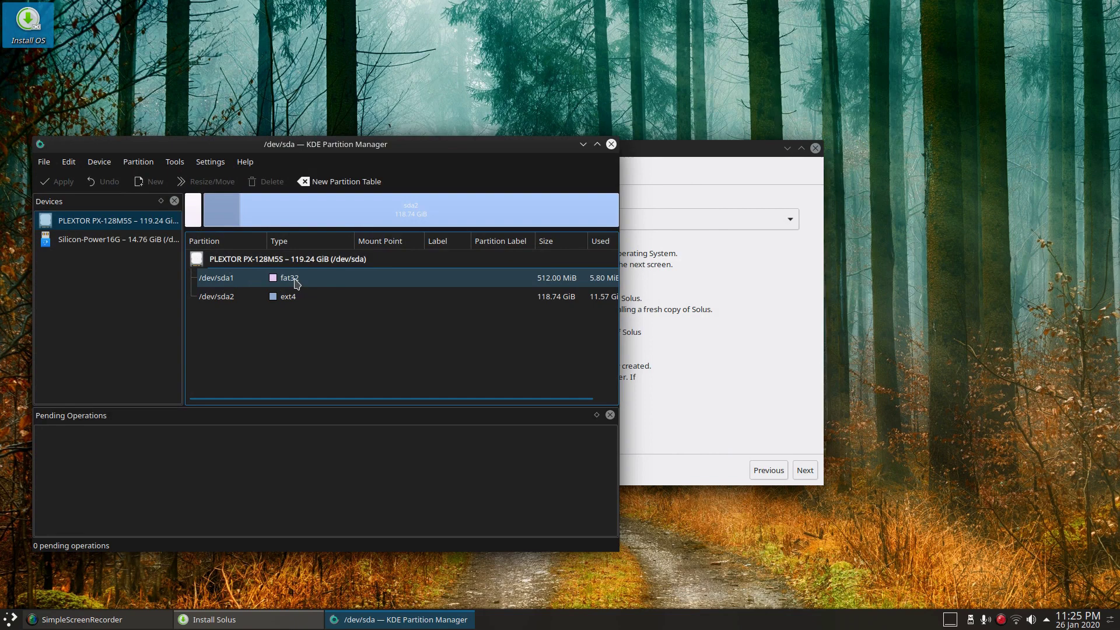
Step: Close the Solus installer and move the Partition Manager window higher on screen
click(342, 276)
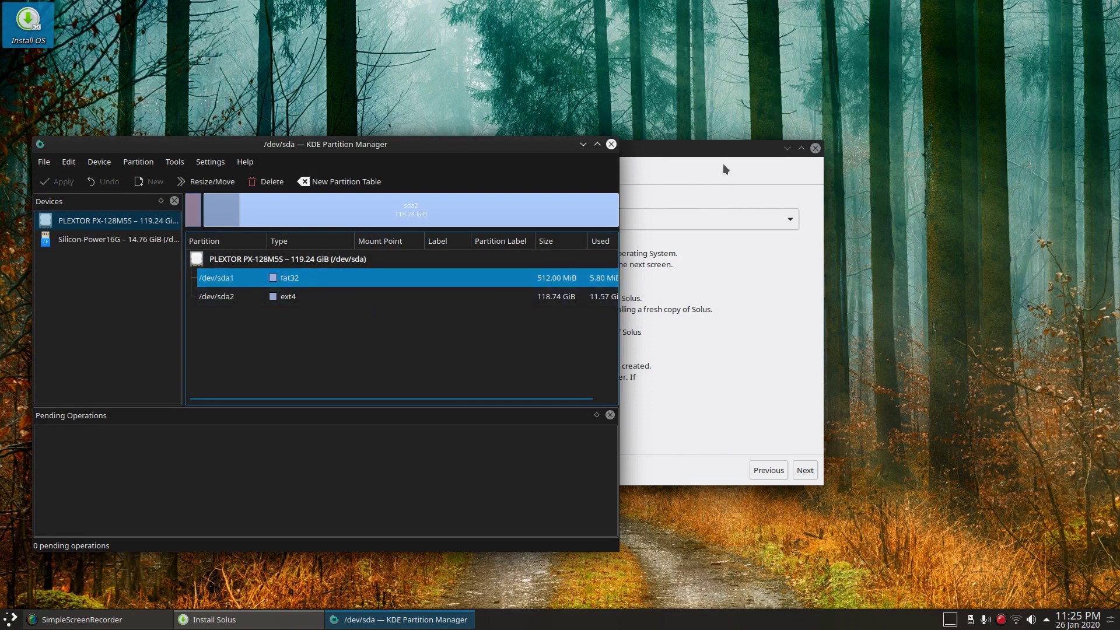
click(733, 230)
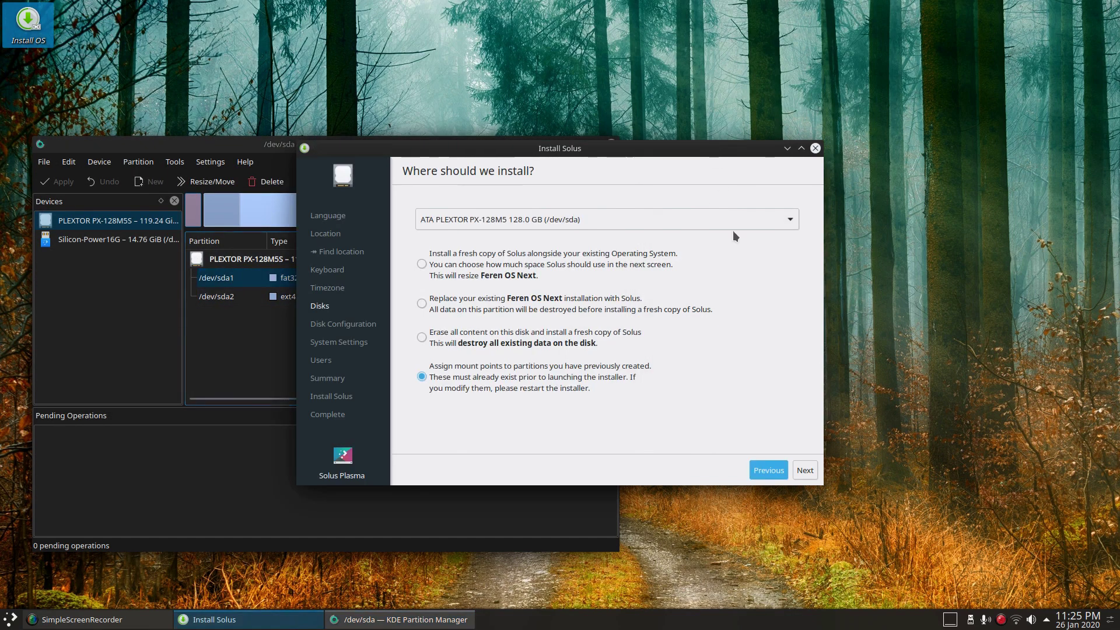
click(815, 148)
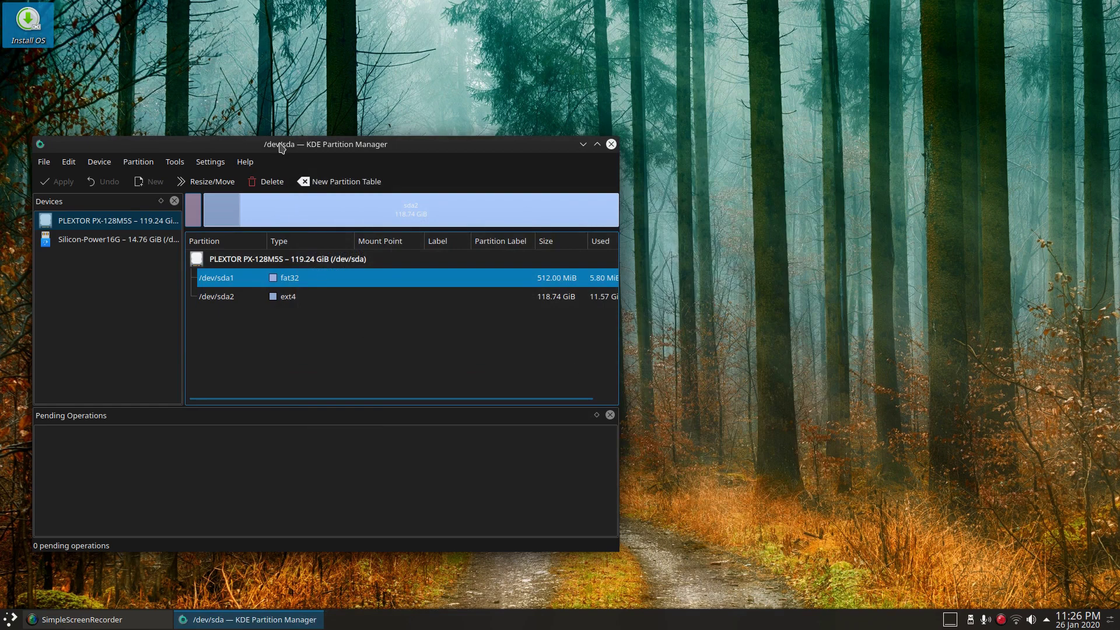
drag(284, 146, 529, 44)
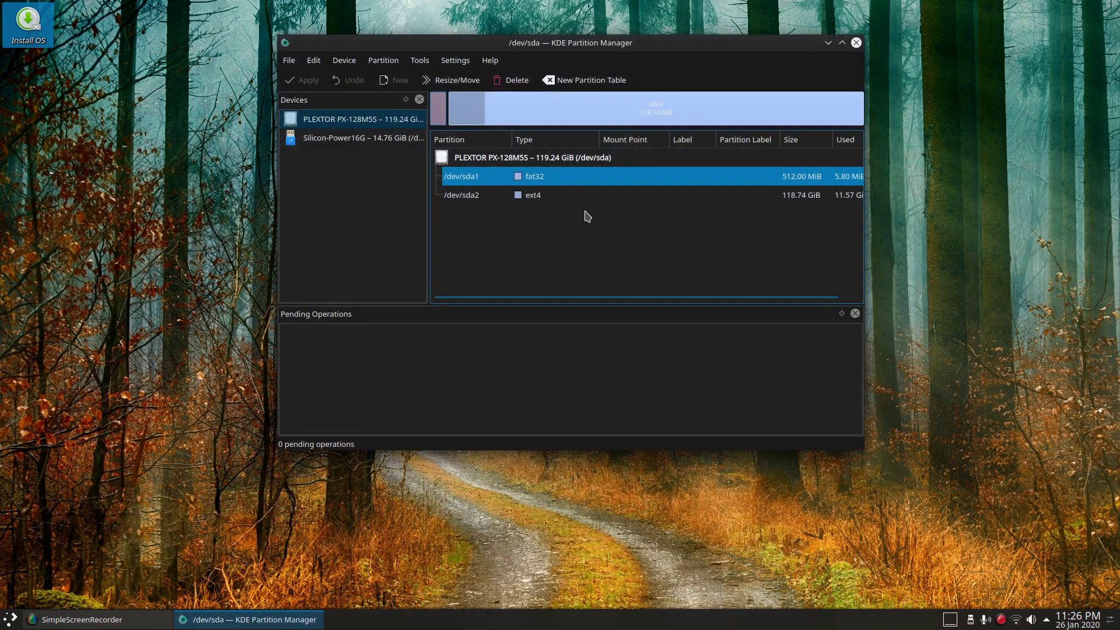
Step: Open /dev/sda1's properties and keep fat32 as its file system
right_click(597, 181)
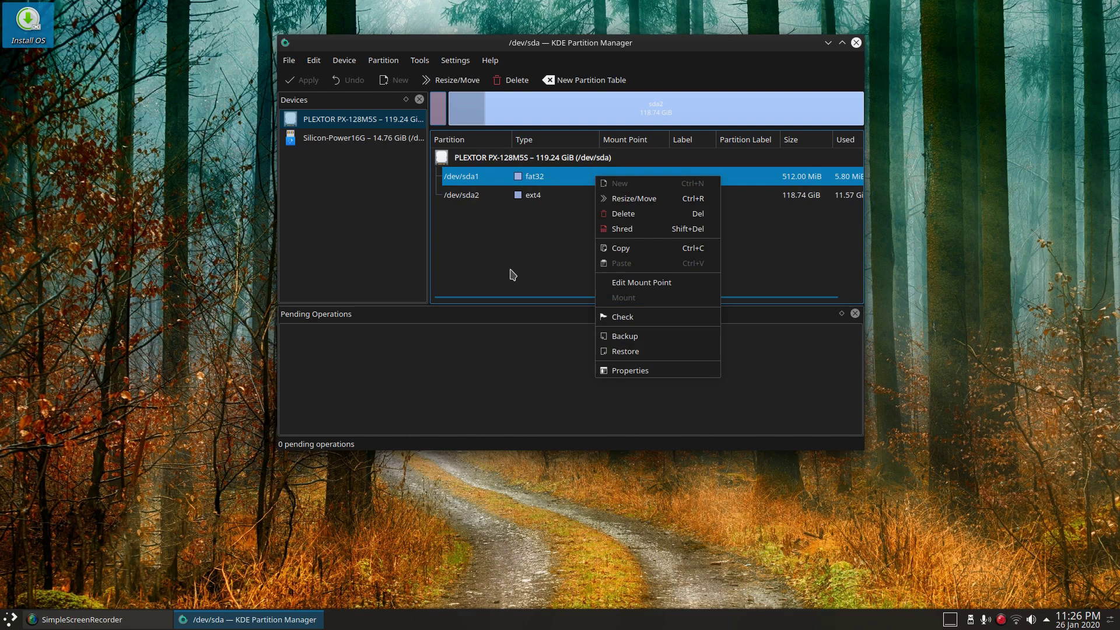
click(525, 179)
double_click(569, 181)
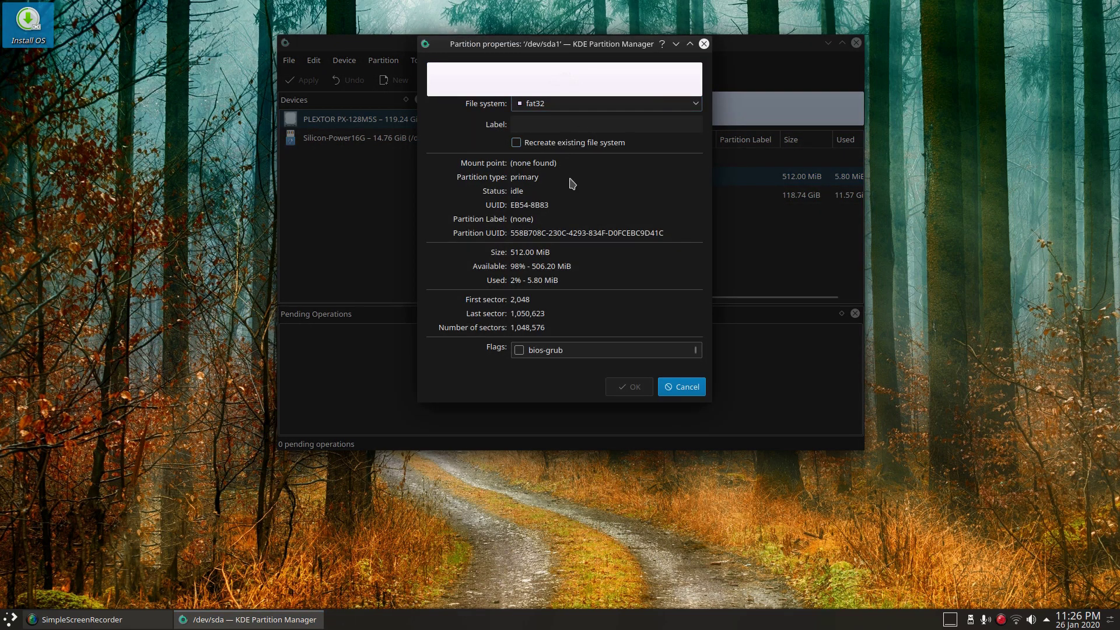
scroll(613, 351, up, 4)
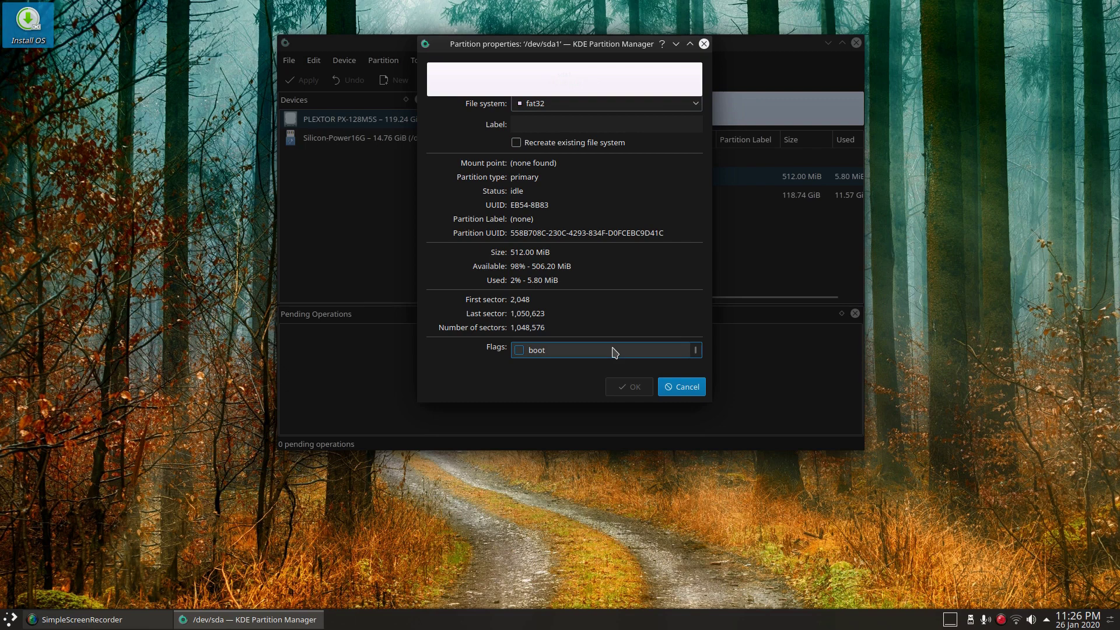
scroll(613, 351, down, 1)
scroll(614, 351, up, 1)
click(700, 105)
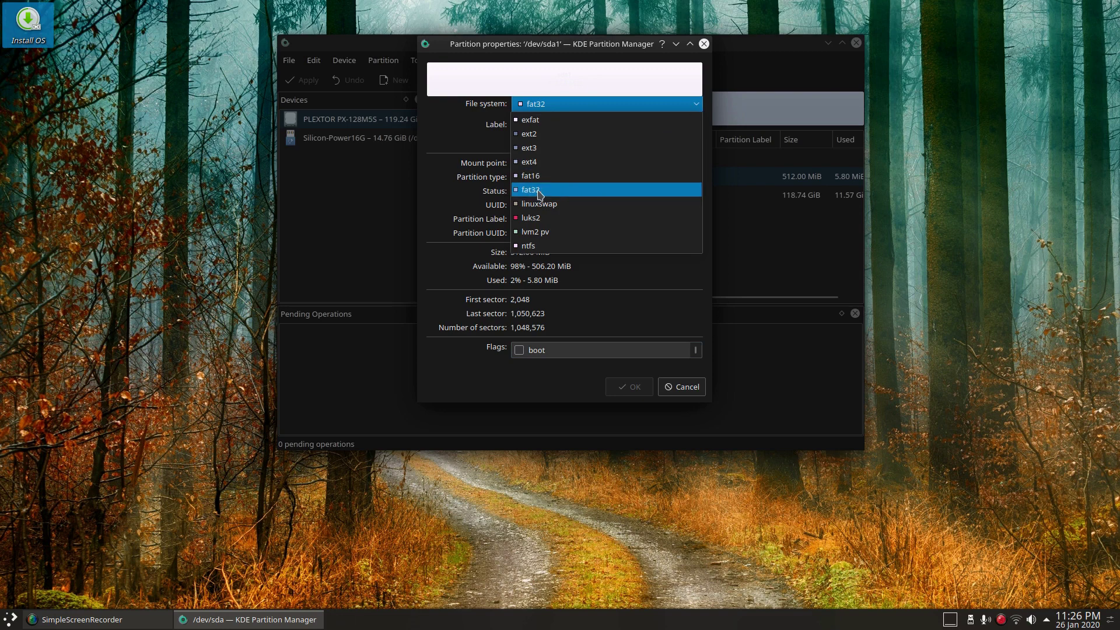
click(539, 193)
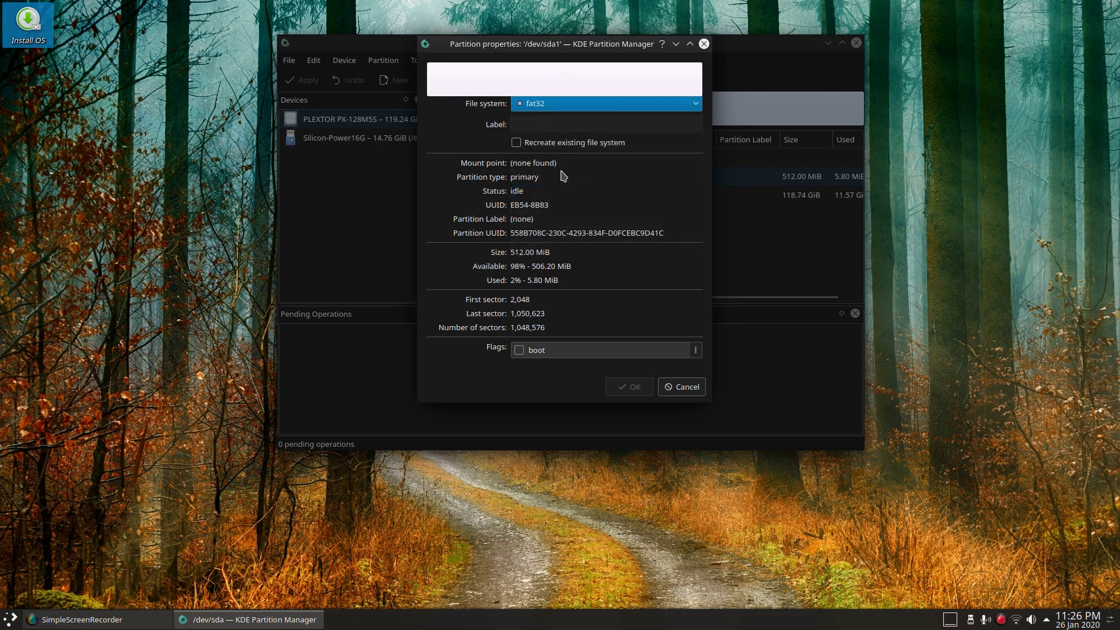
Step: Recreate the fat32 file system with the boot flag set and accept the changes
click(517, 143)
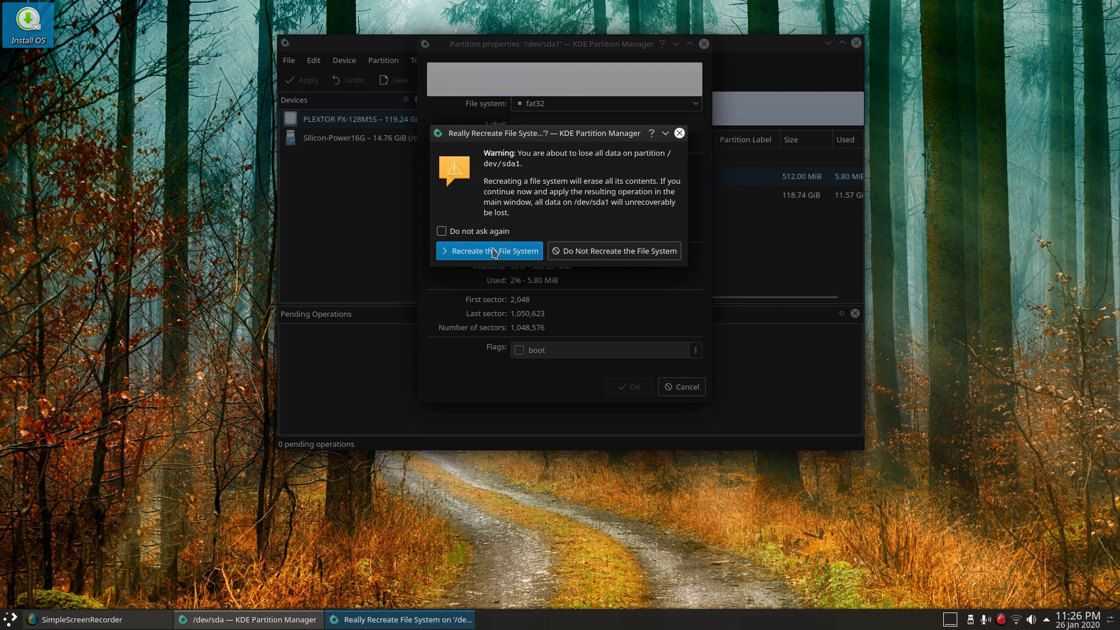
click(627, 253)
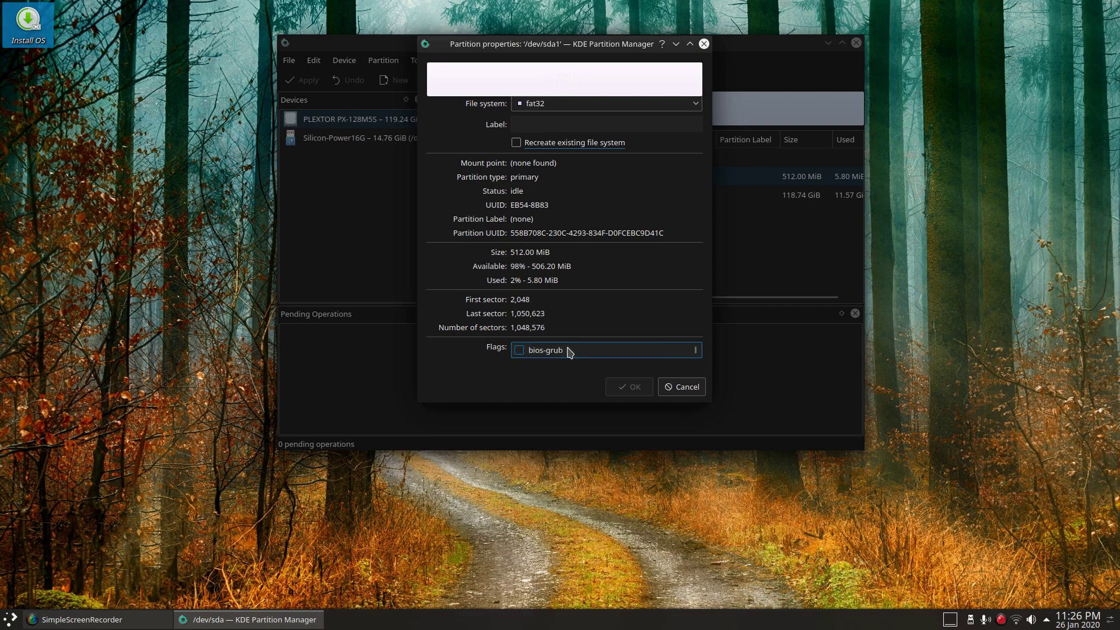
click(519, 350)
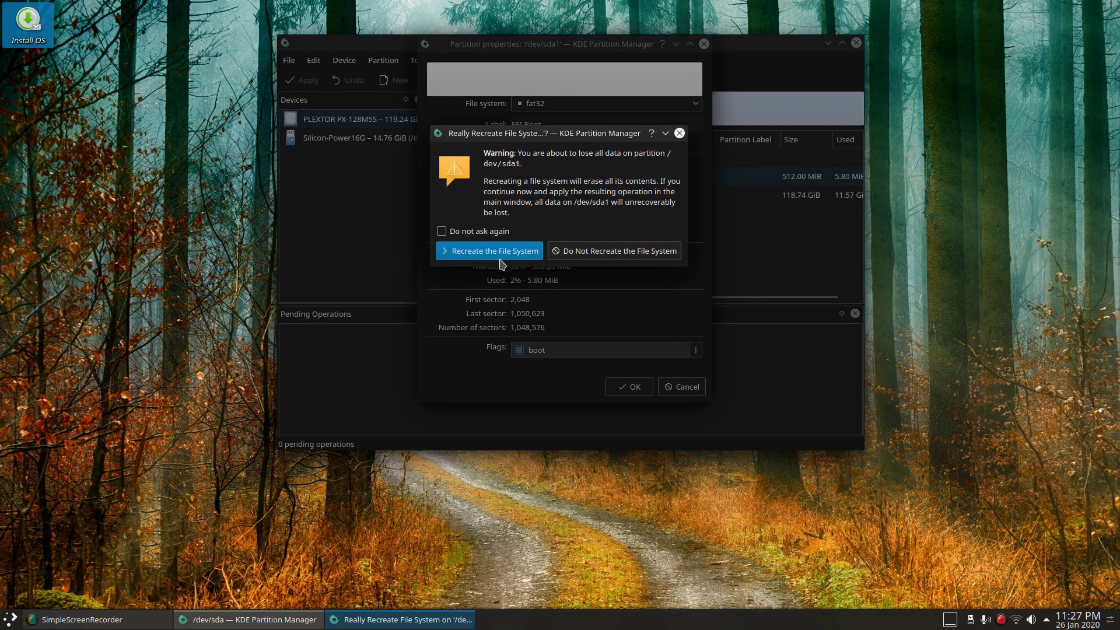
click(482, 255)
click(635, 388)
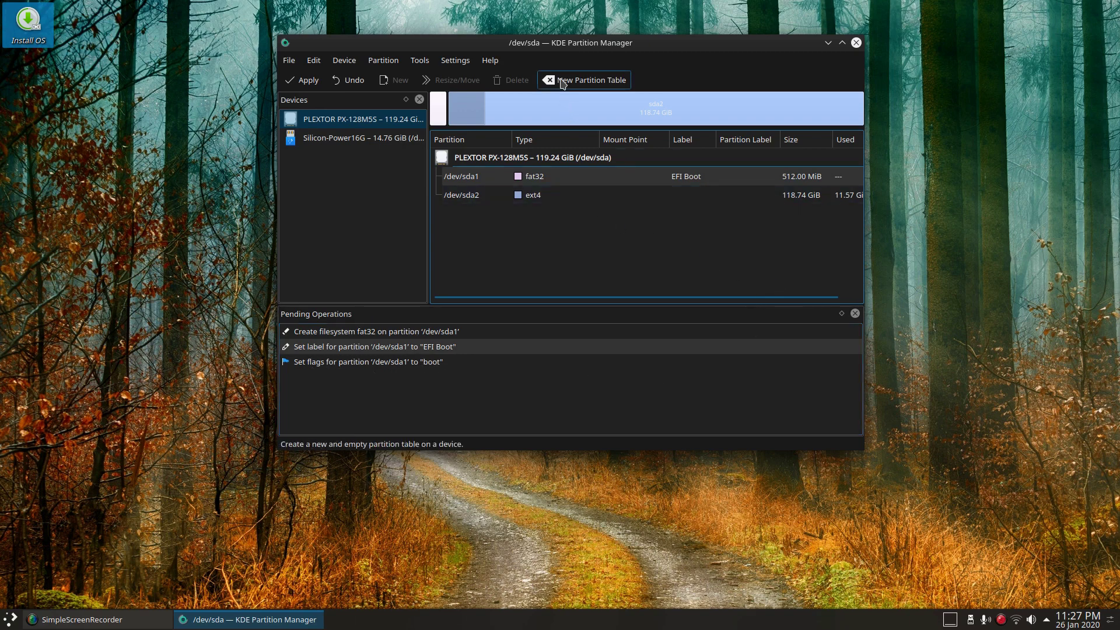
Step: Apply the three queued operations so /dev/sda1 becomes fat32 EFI_BOOT, then relaunch the installer
click(304, 81)
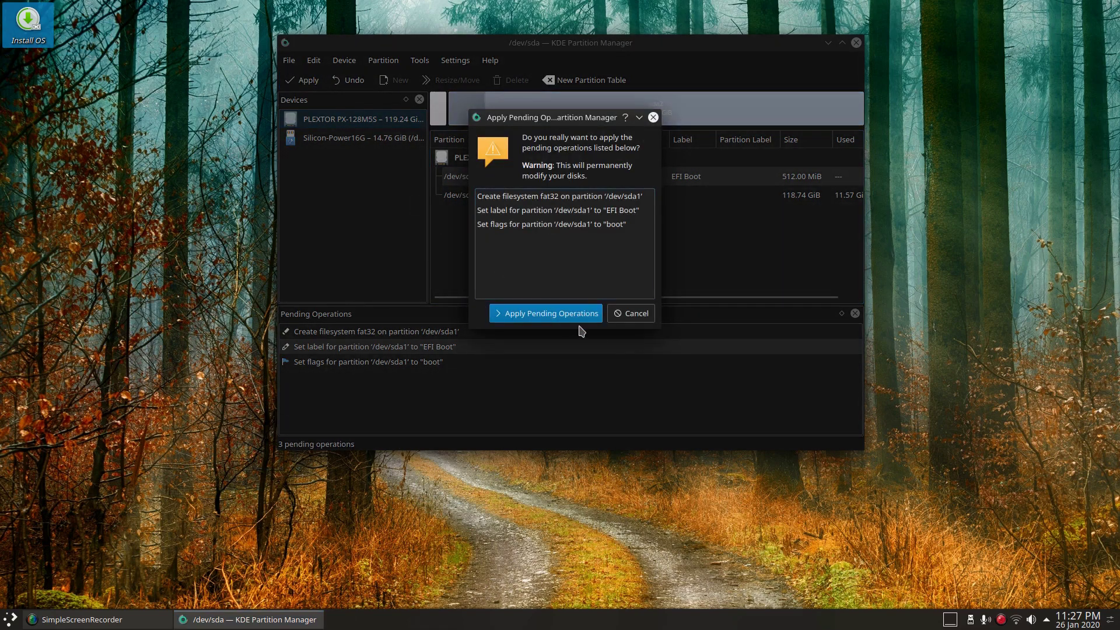
click(557, 315)
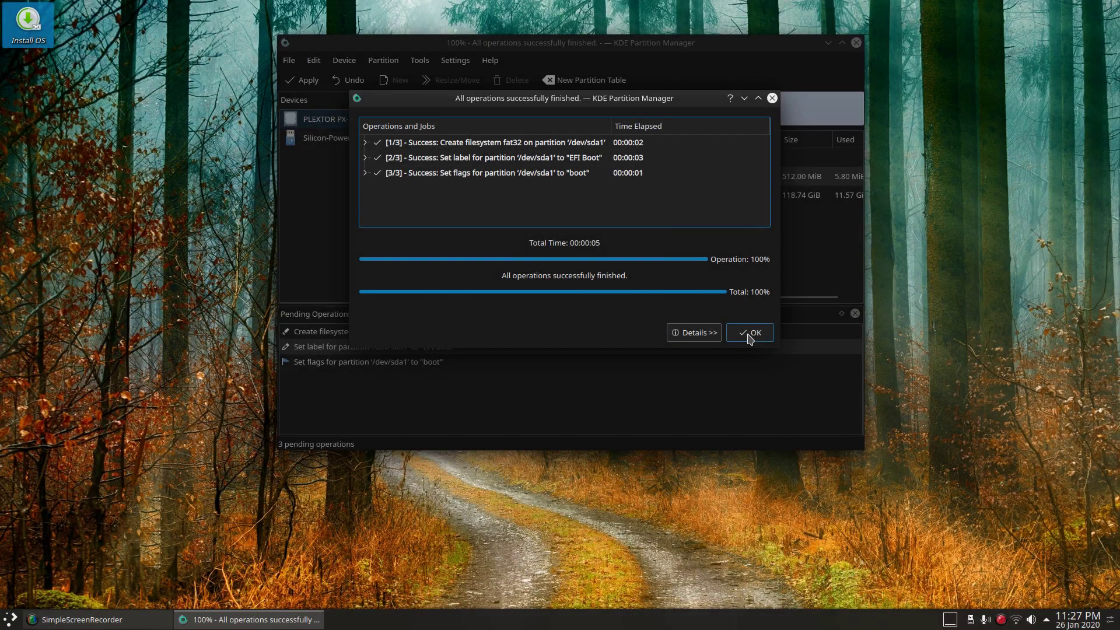
click(749, 333)
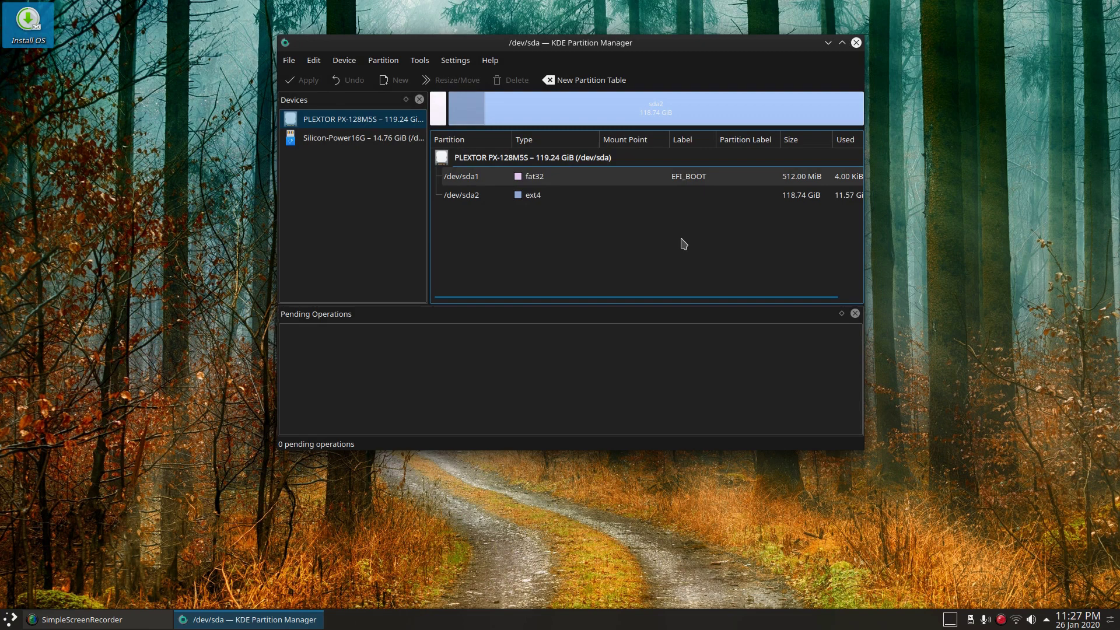
click(856, 43)
click(28, 23)
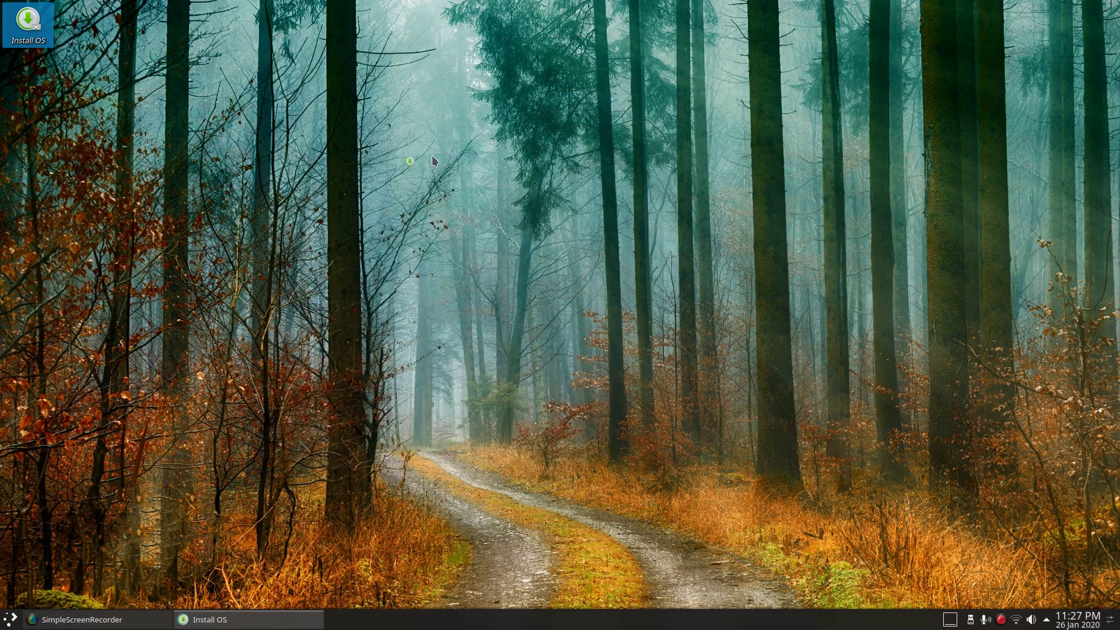
Step: Choose English (Australia) as the language and the Perth timezone
click(513, 346)
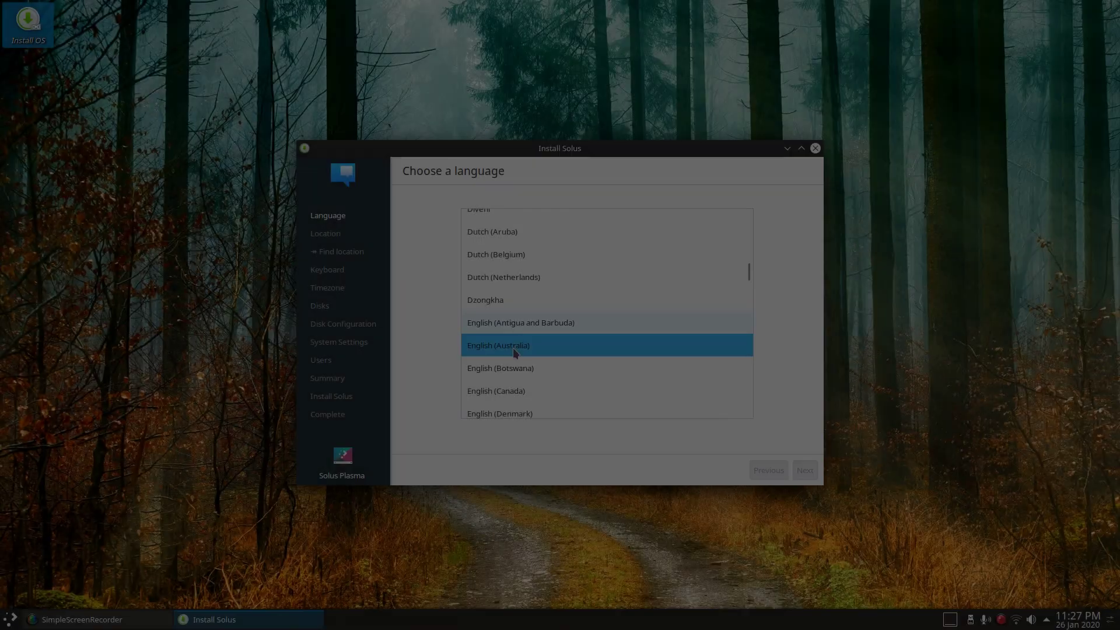
click(805, 470)
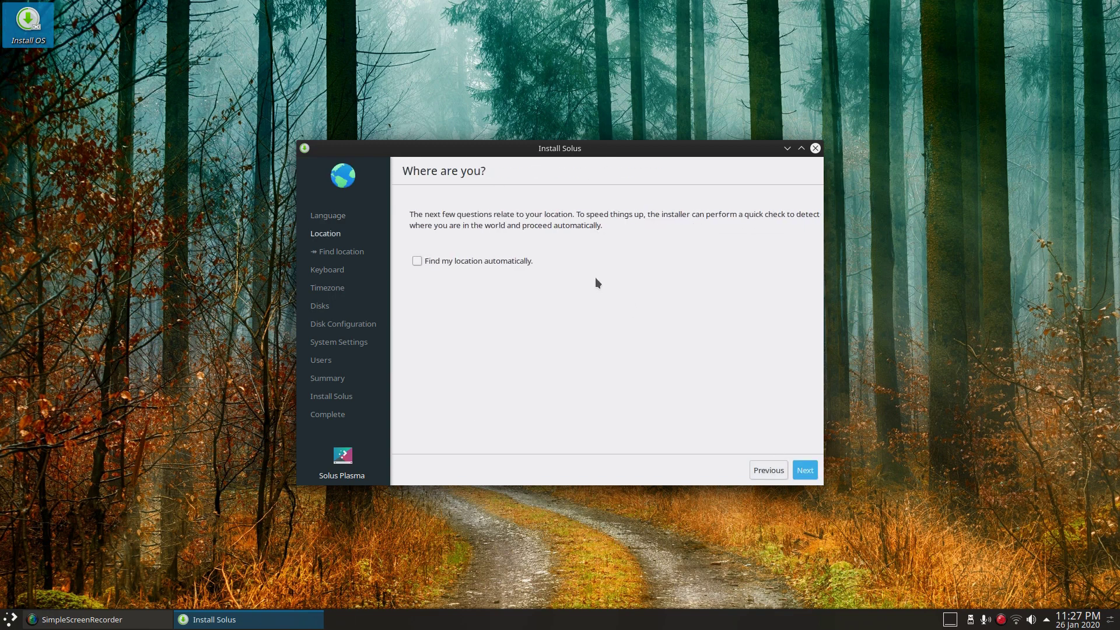
click(805, 470)
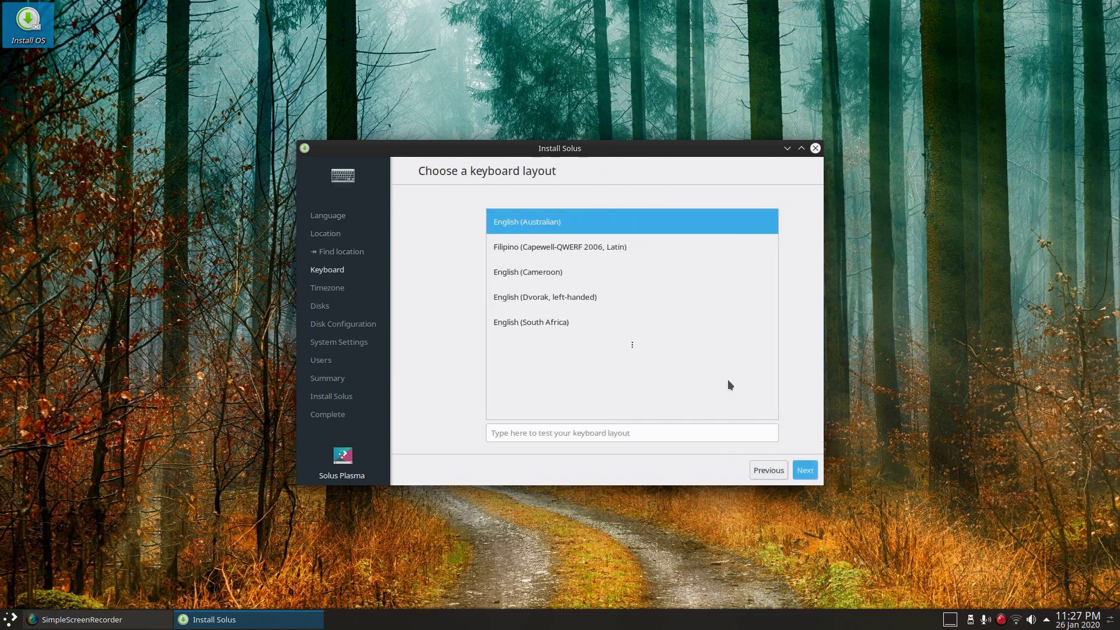
click(804, 470)
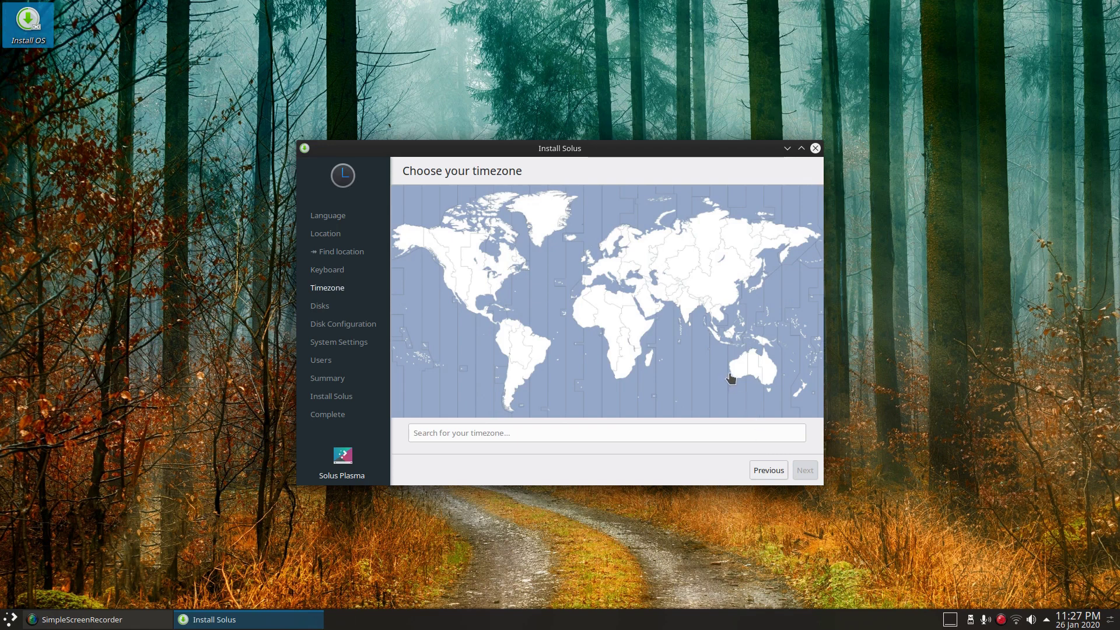
click(731, 376)
click(808, 471)
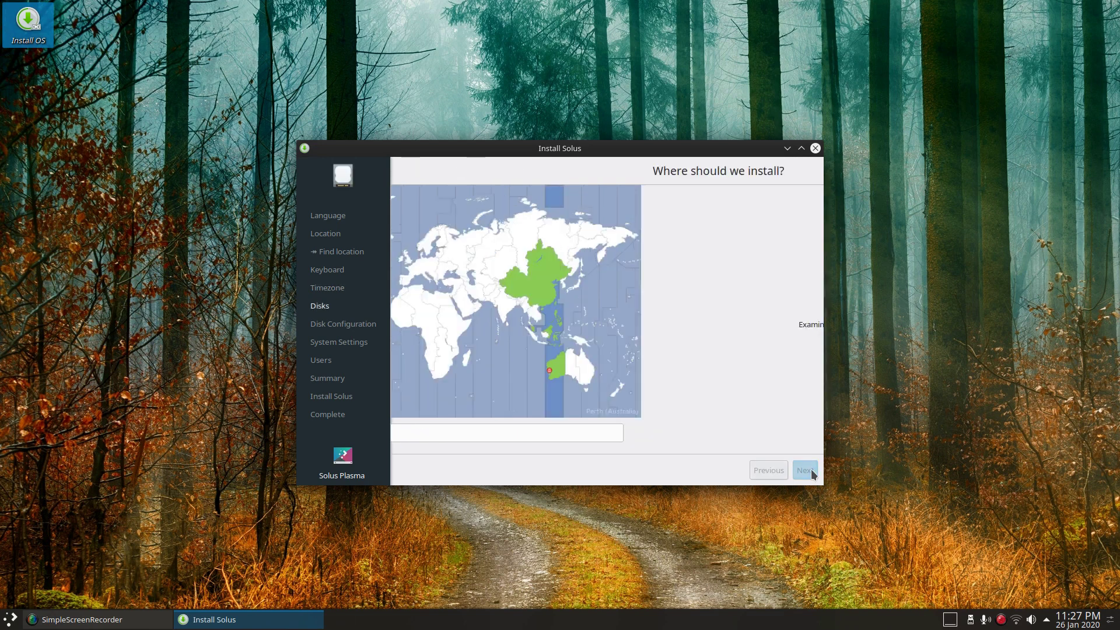
Step: Assign mount points to existing partitions, setting /dev/sda2 as the root '/' partition
click(425, 377)
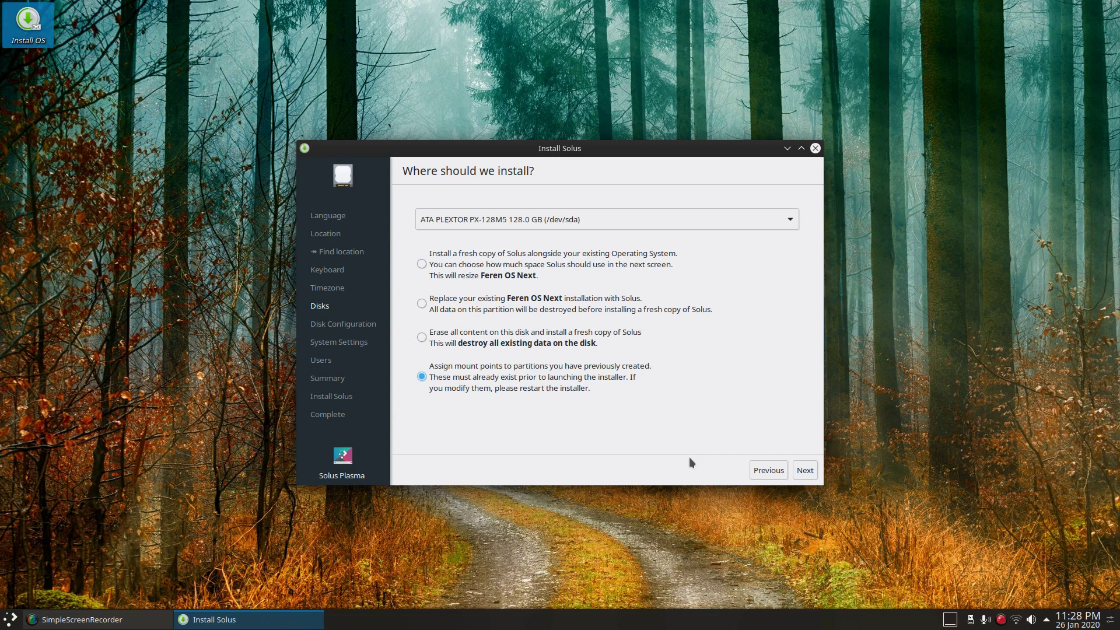
click(814, 474)
click(593, 317)
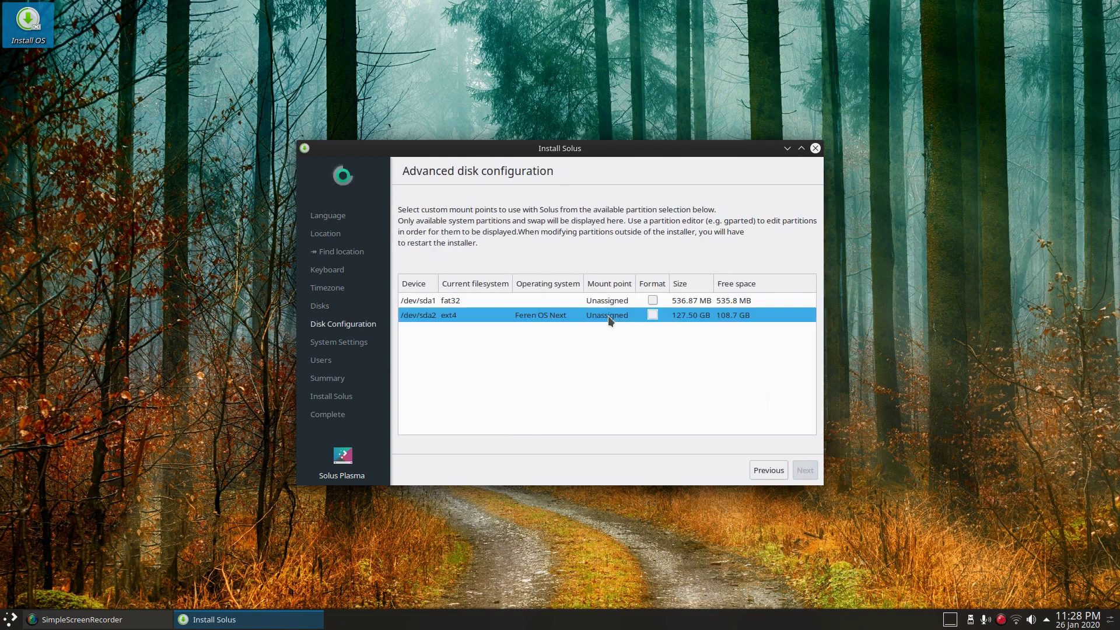
click(607, 304)
click(607, 303)
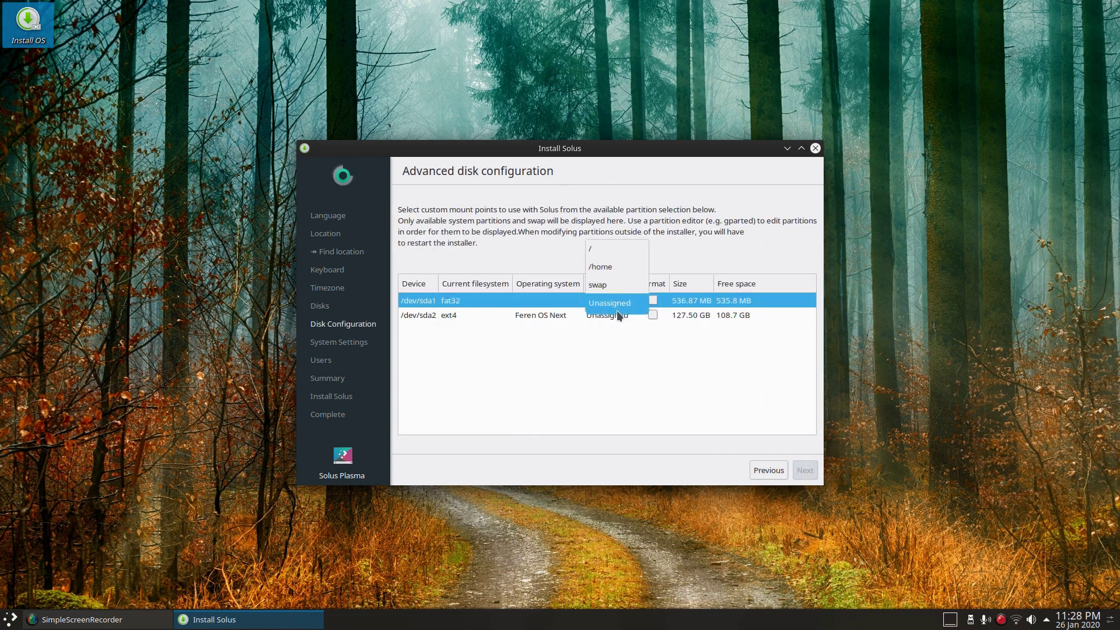
click(602, 320)
click(603, 314)
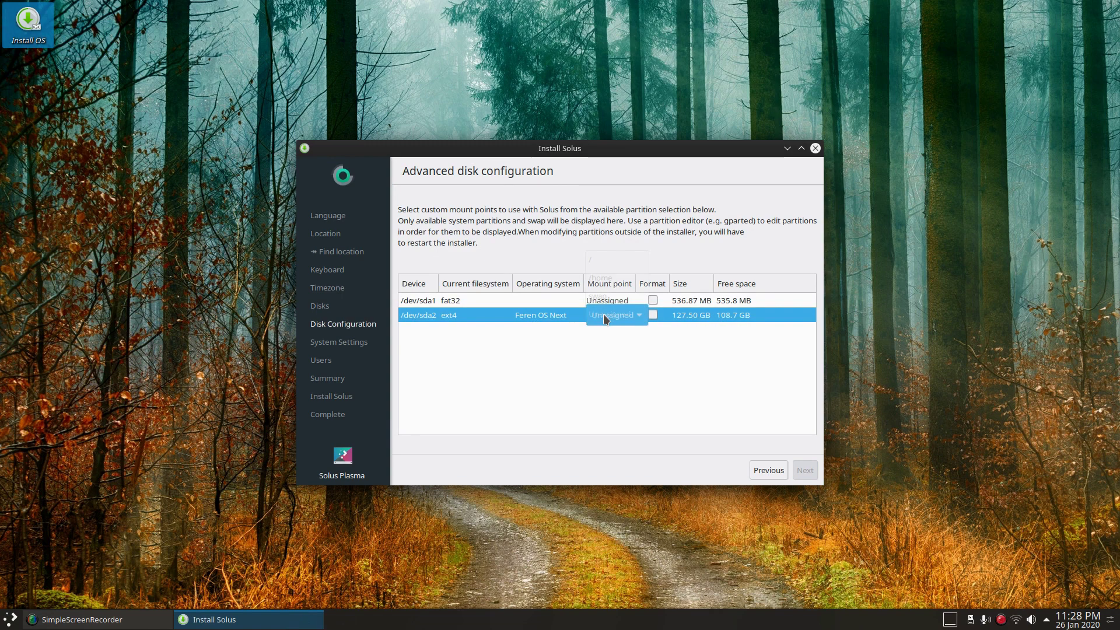
click(597, 260)
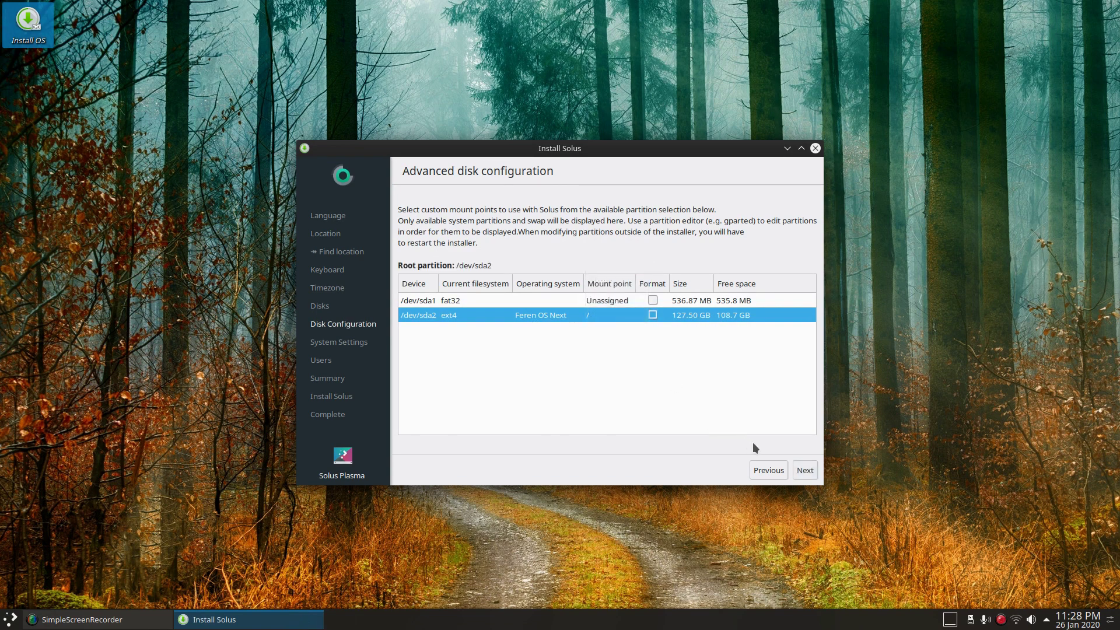
click(804, 472)
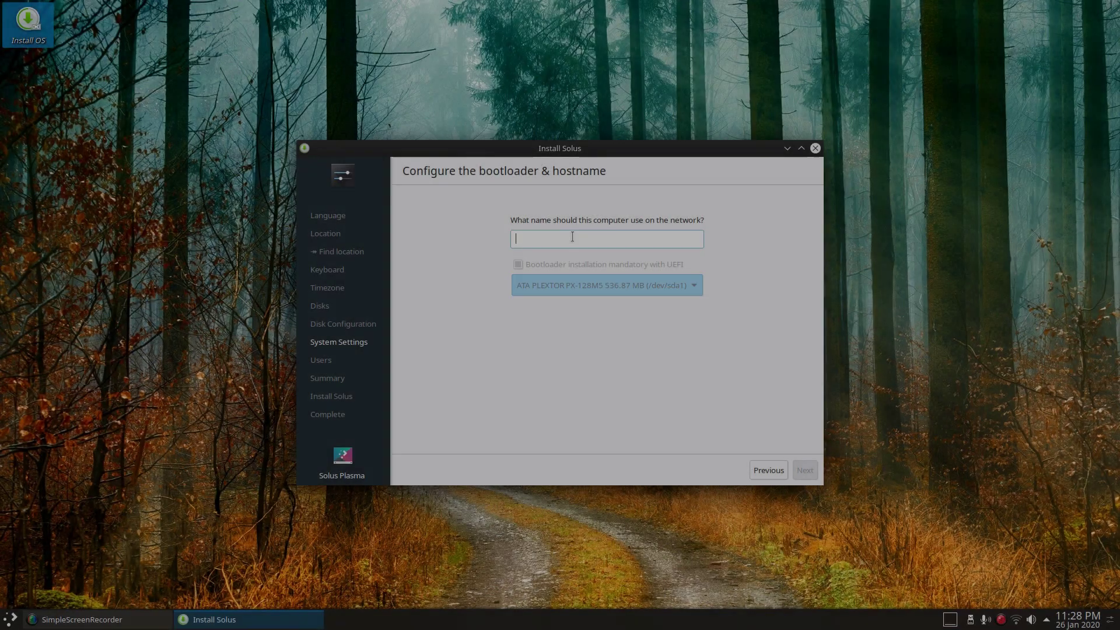
click(572, 237)
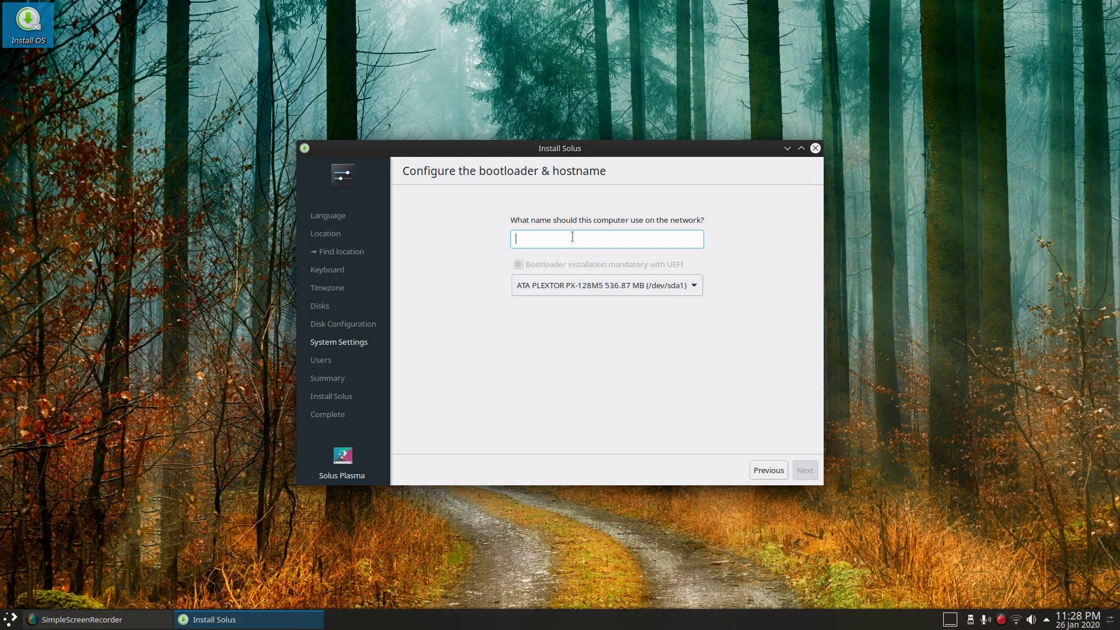
Step: Enter the hostname solus-desktop and close KDE Partition Manager
text(s)
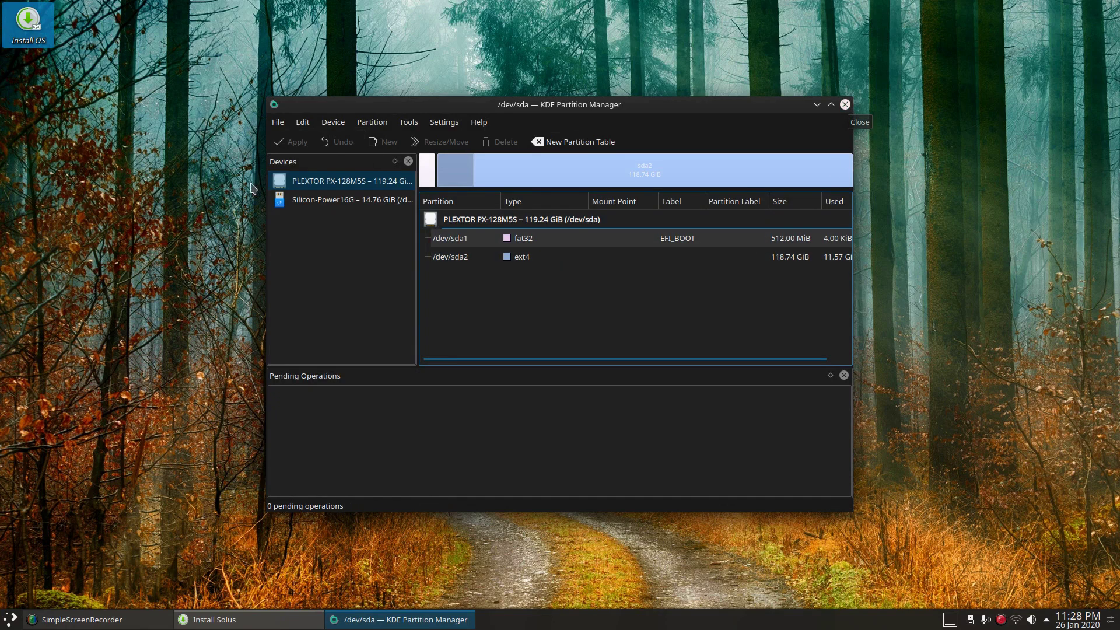
click(845, 104)
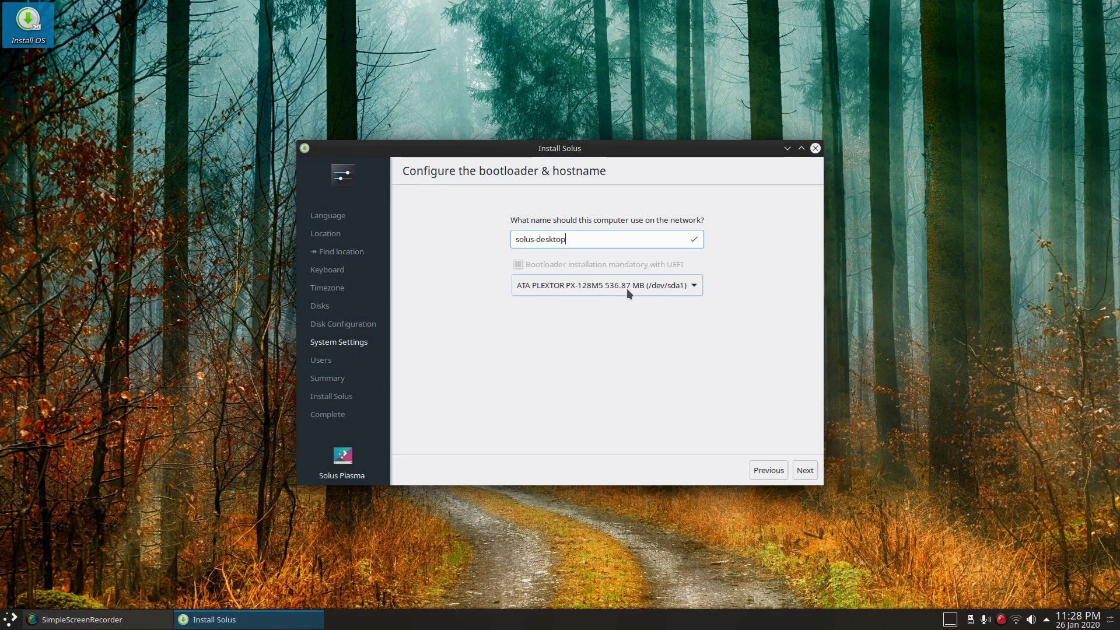
Step: Add an administrator account with username, real name and confirmed password, then view the summary
click(805, 470)
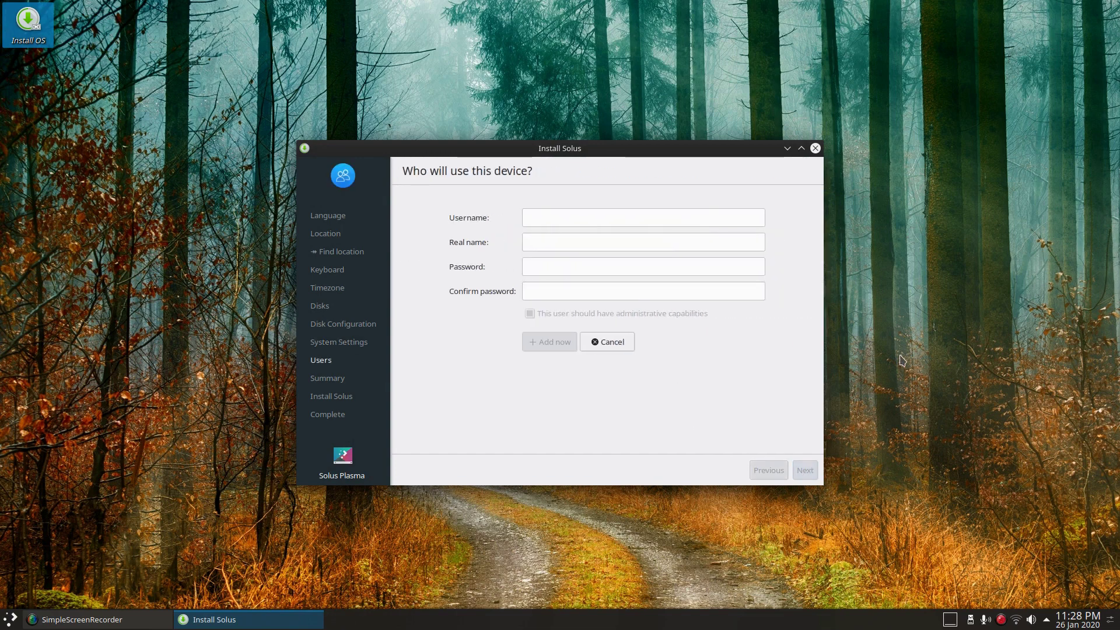
click(553, 216)
text(Colin V)
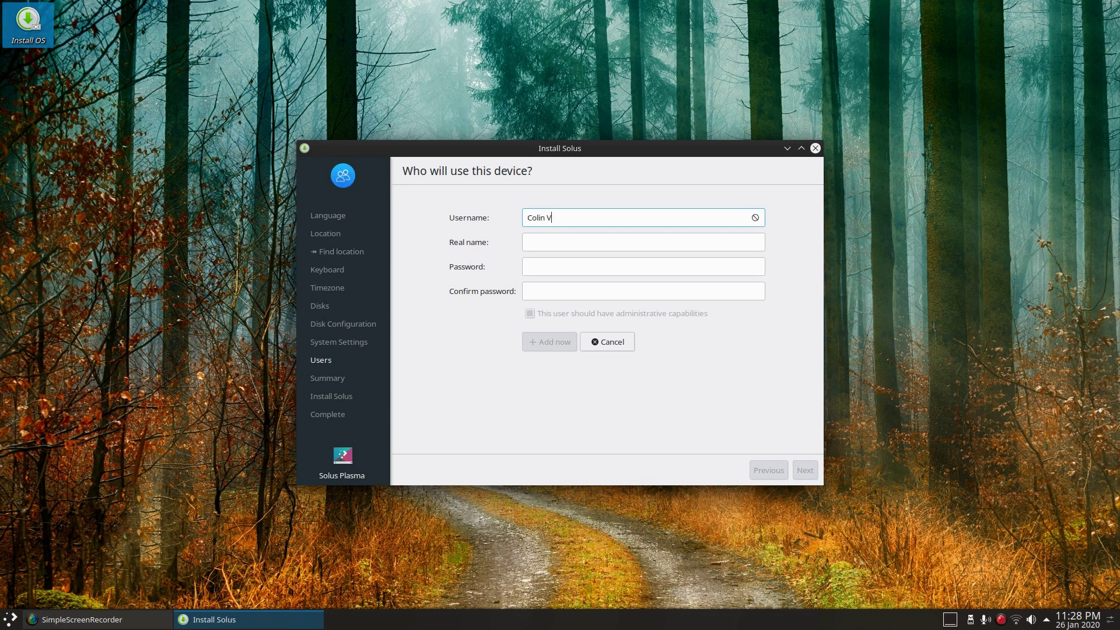
text(Col)
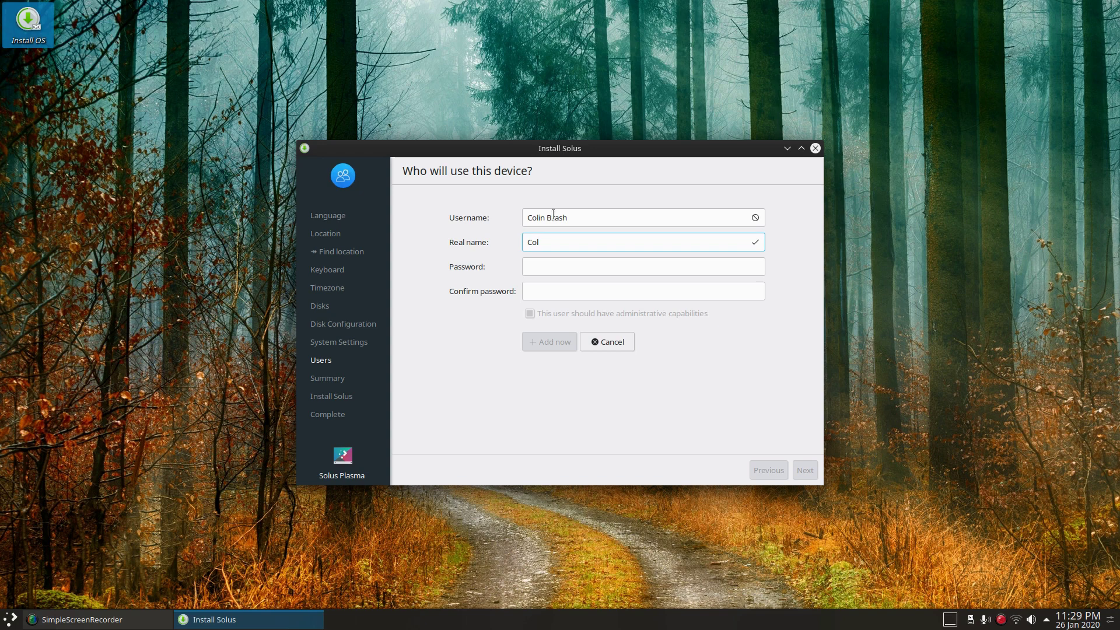
key(shift+Tab)
text(colin)
key(Tab)
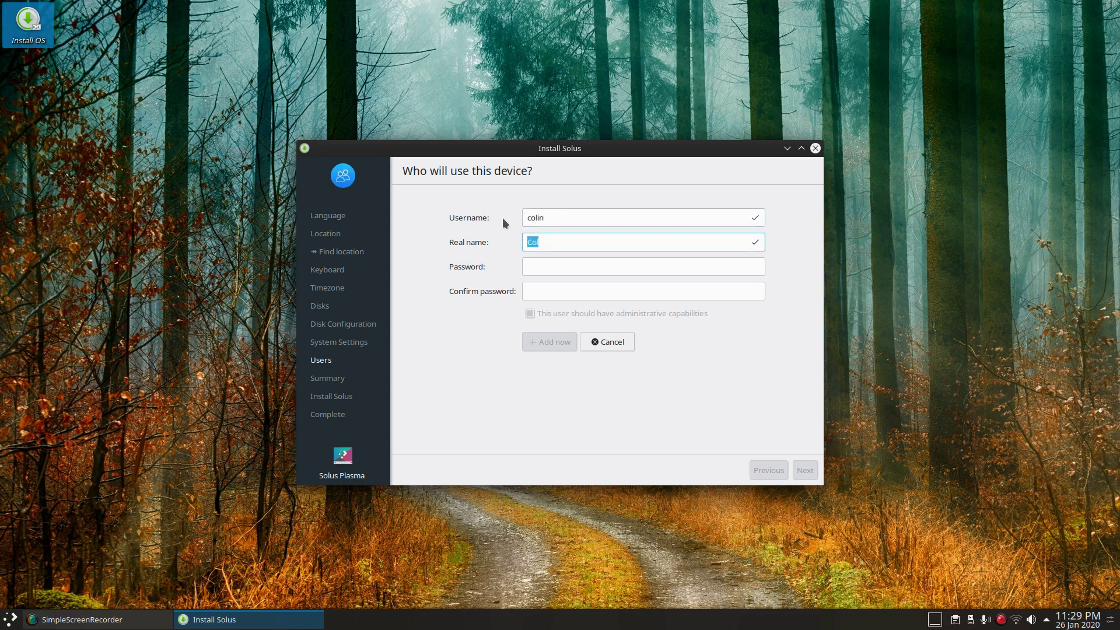
text(Colin Brash)
key(Tab)
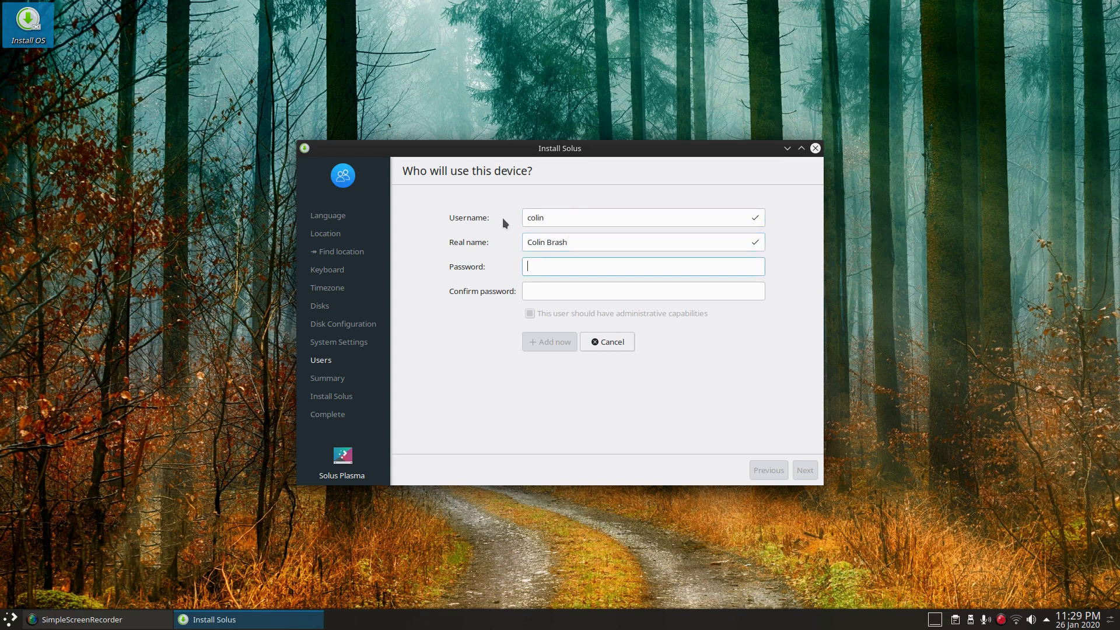
text(********)
key(Tab)
text(*)
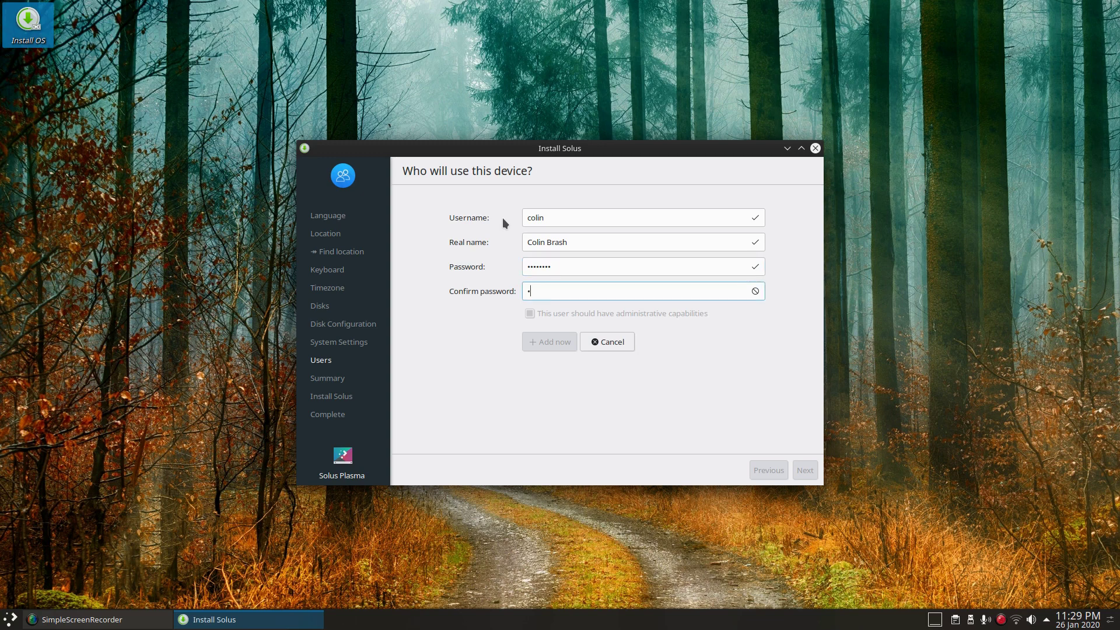
text(*******)
click(547, 342)
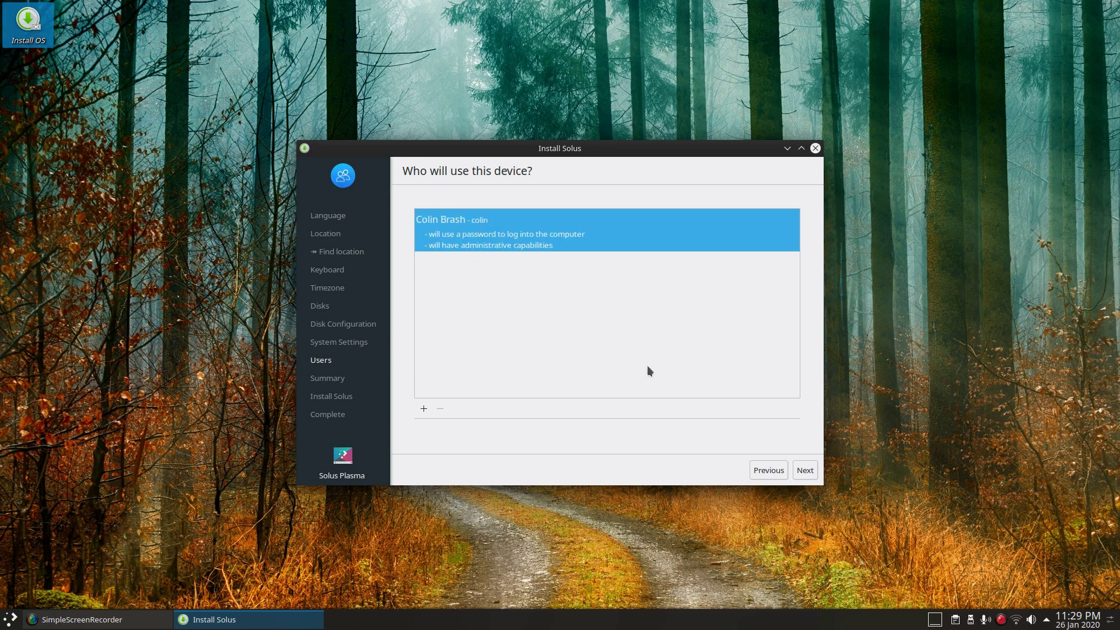
click(808, 472)
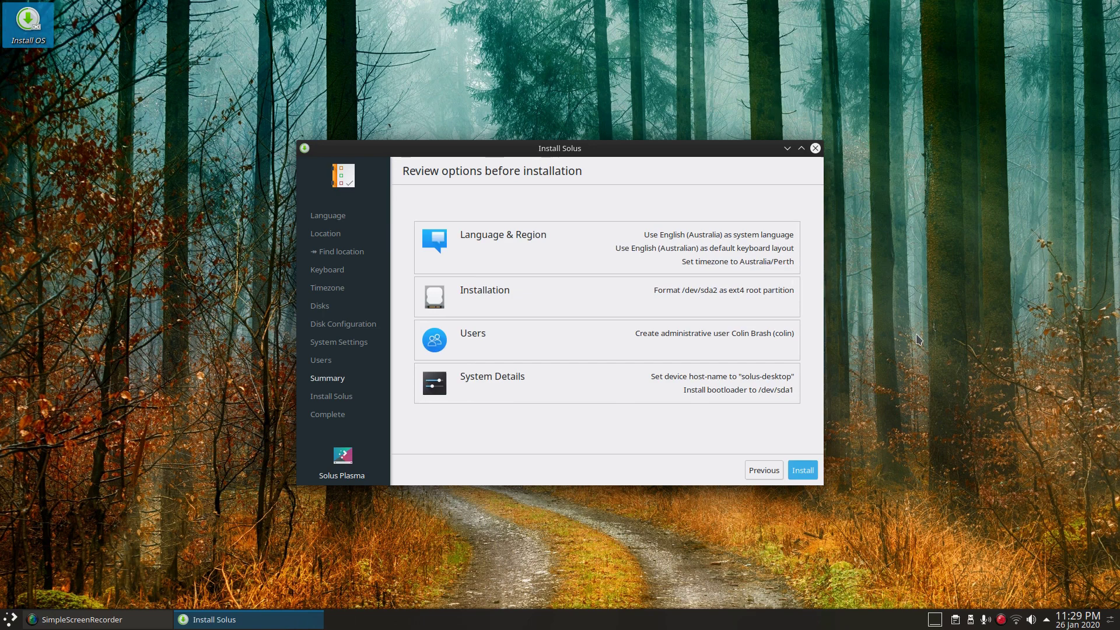
Step: Install Solus onto /dev/sda2, accepting the data-loss warning
click(801, 472)
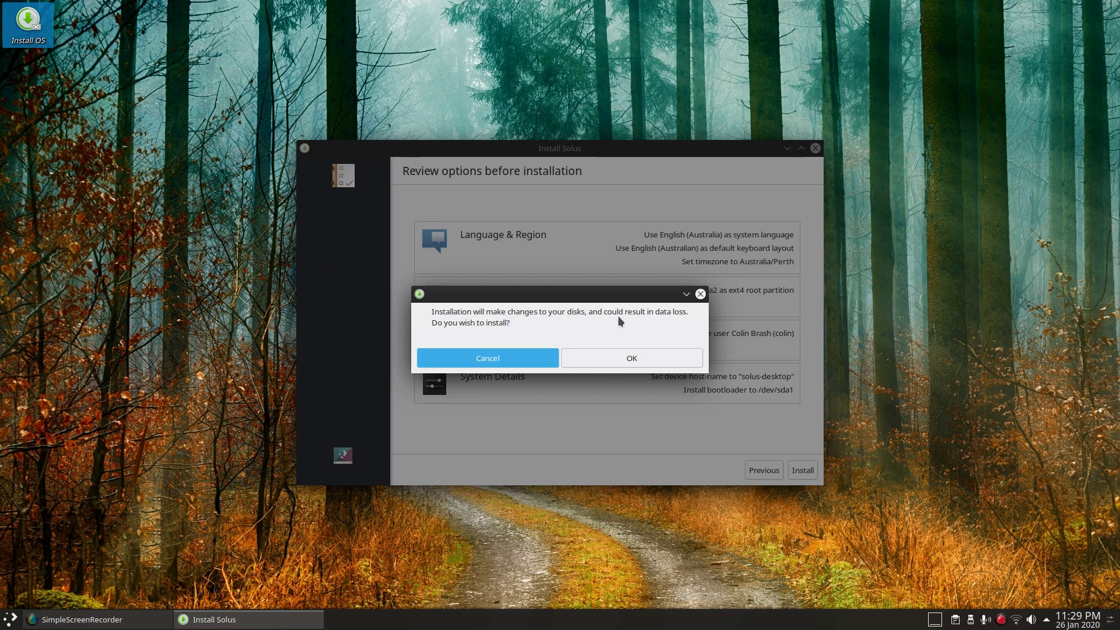
click(668, 359)
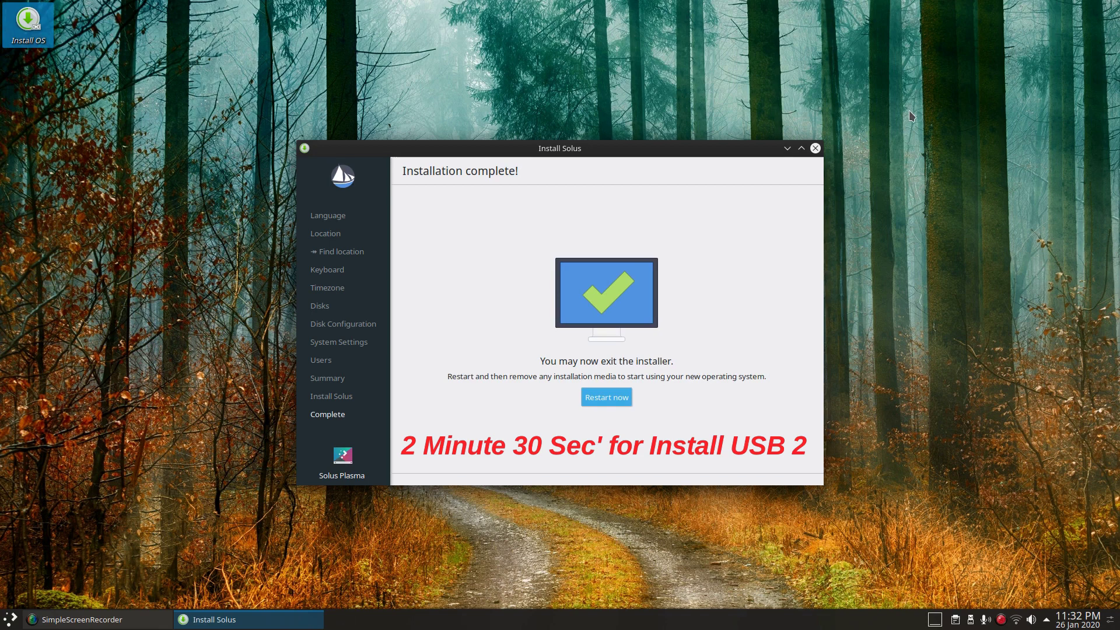
Step: Close the finished Install Solus window
click(815, 149)
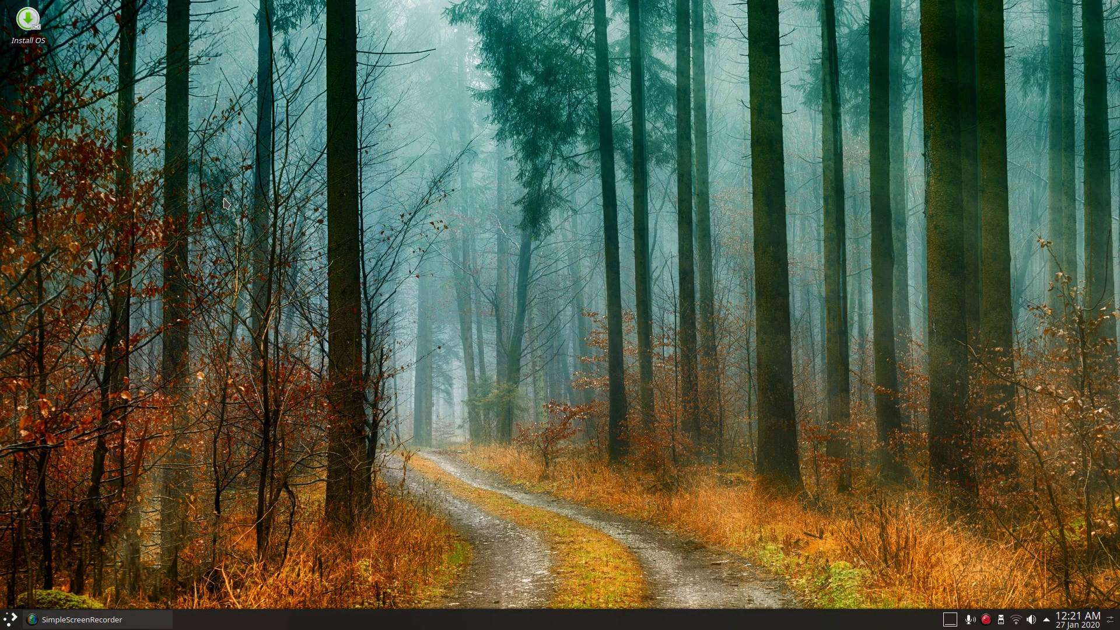
click(10, 620)
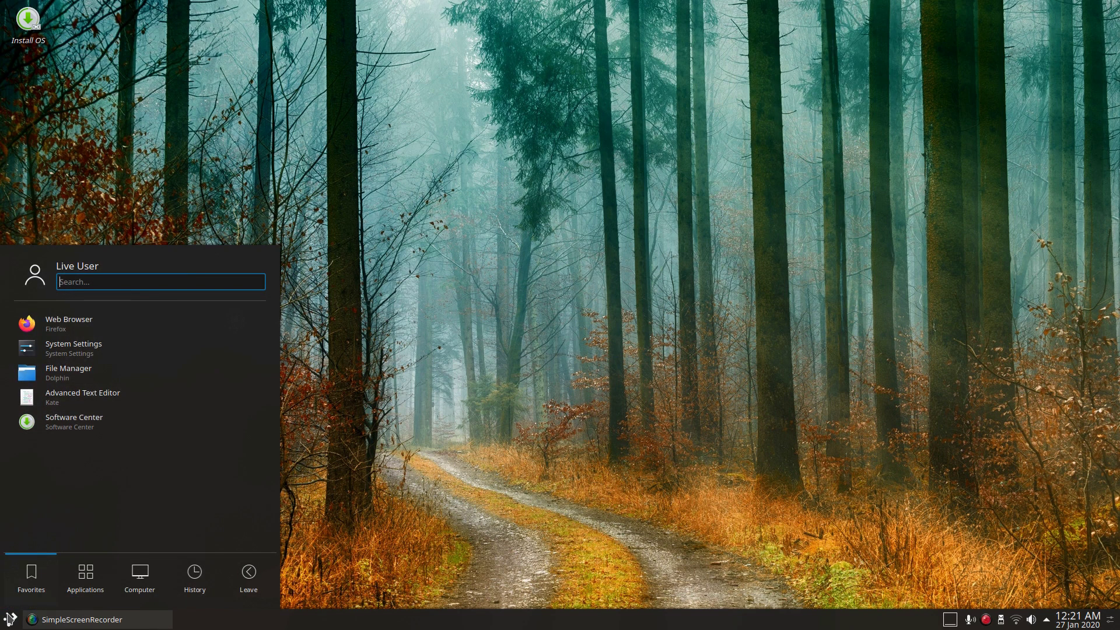
text(kde)
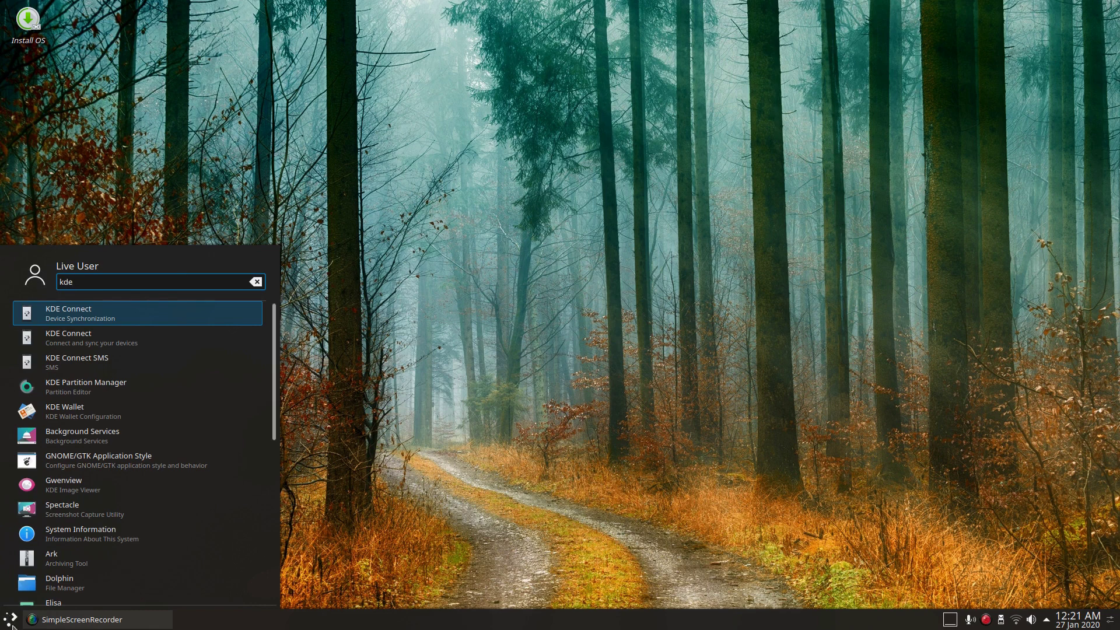
click(105, 386)
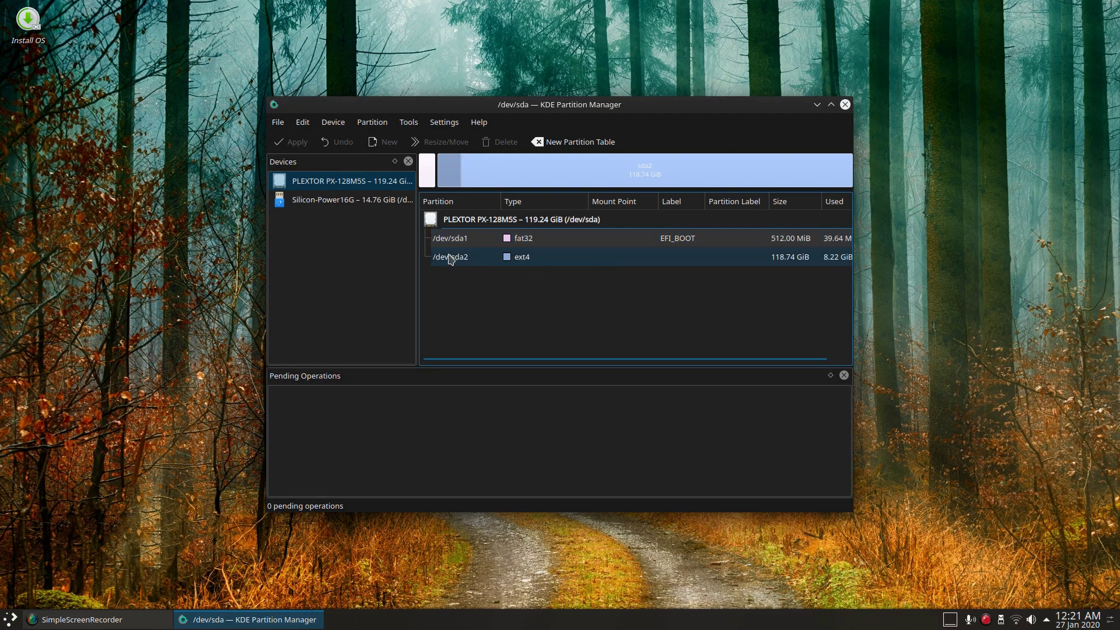
click(845, 104)
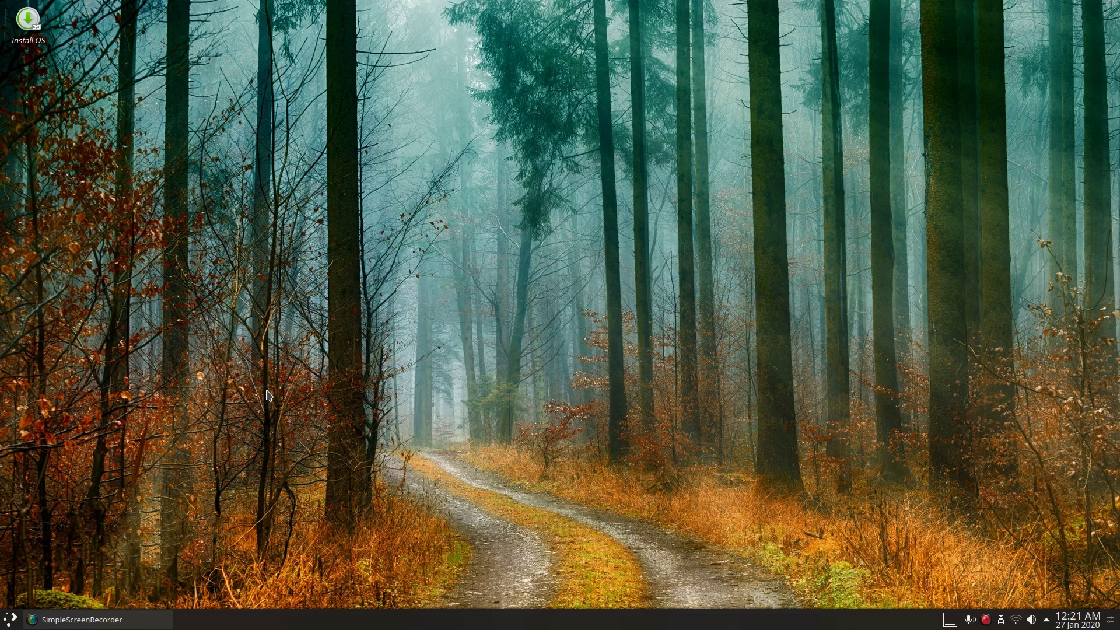
Step: Relaunch the installer, keep English (Australia) and the previous settings, and choose erasing the whole disk
click(28, 24)
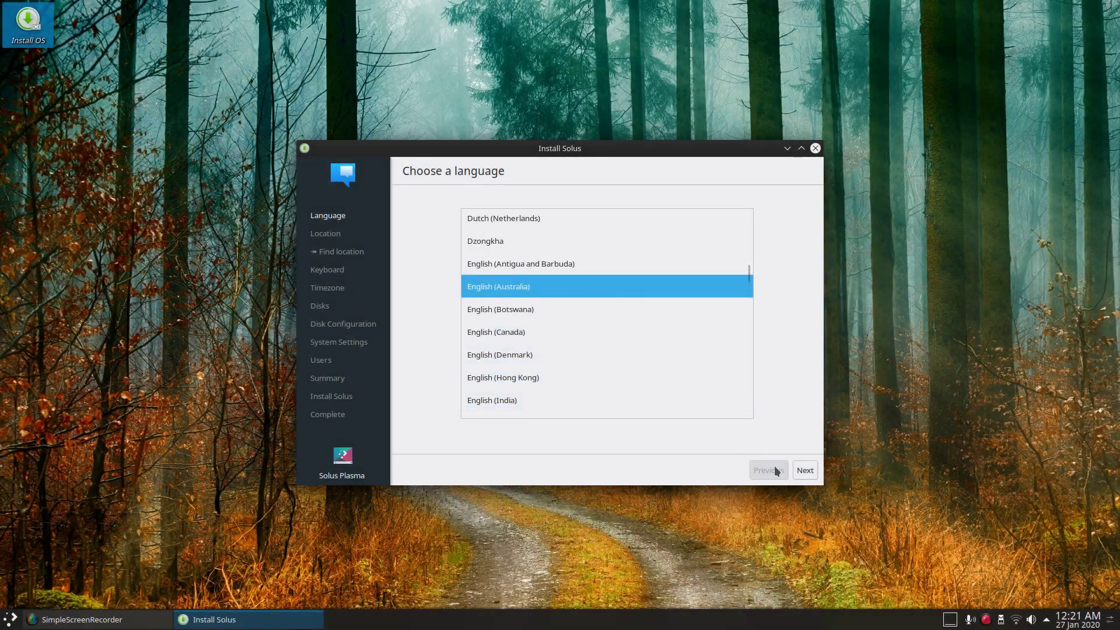
click(804, 471)
click(804, 471)
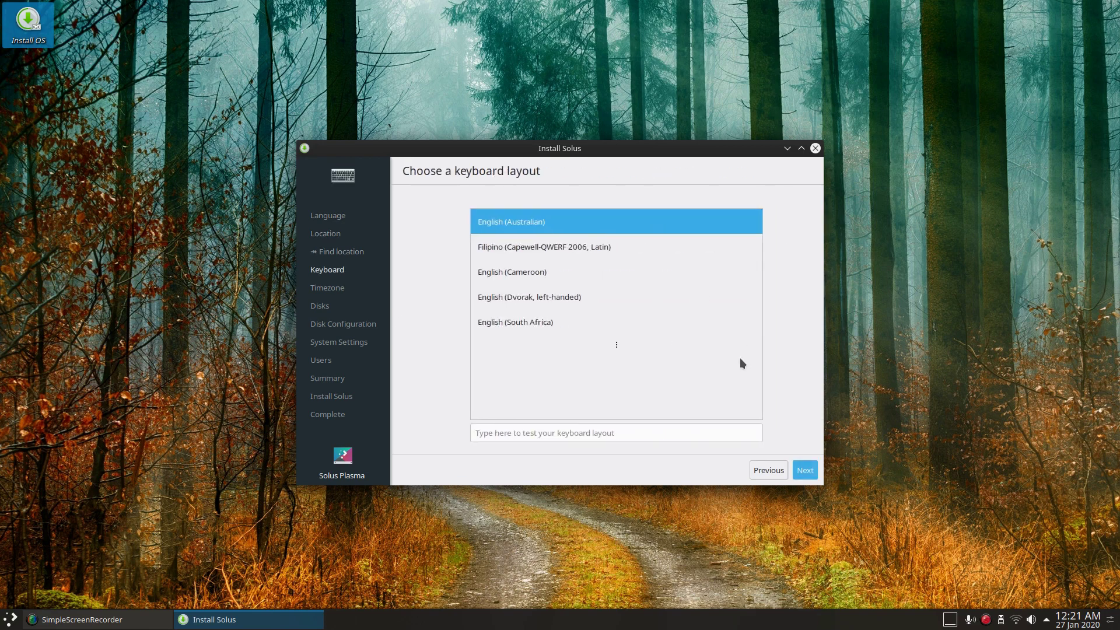
click(808, 471)
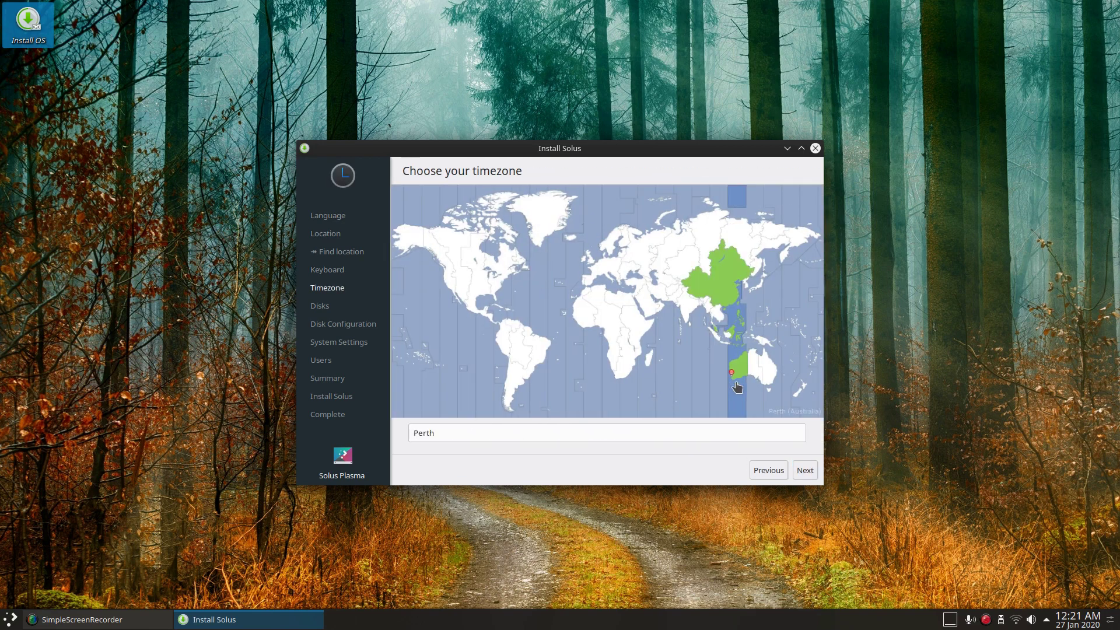
click(806, 471)
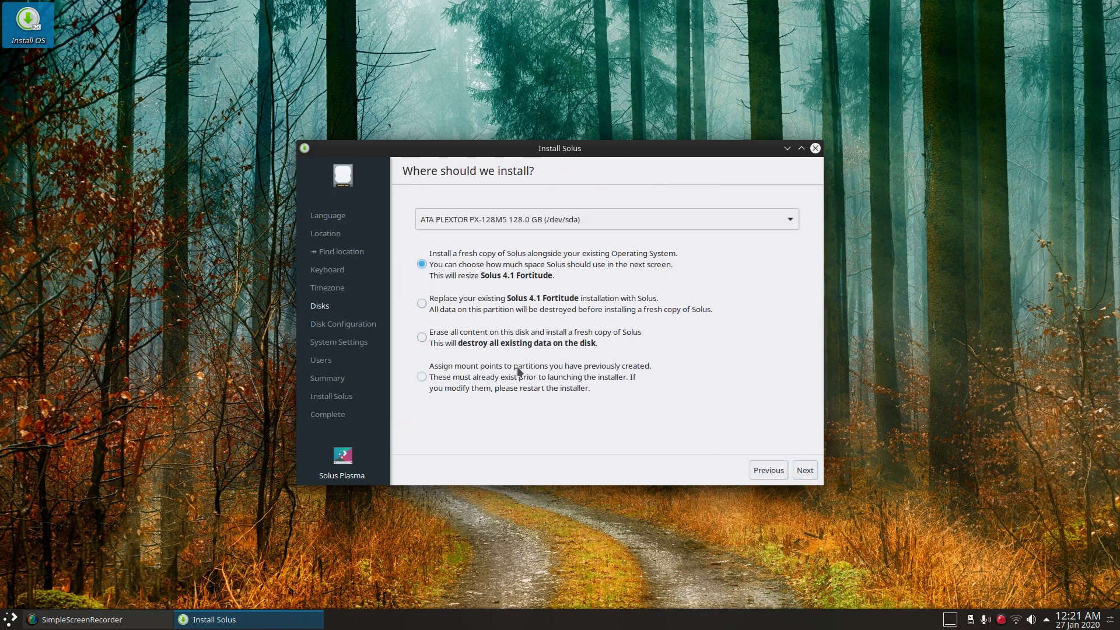
click(420, 339)
click(812, 472)
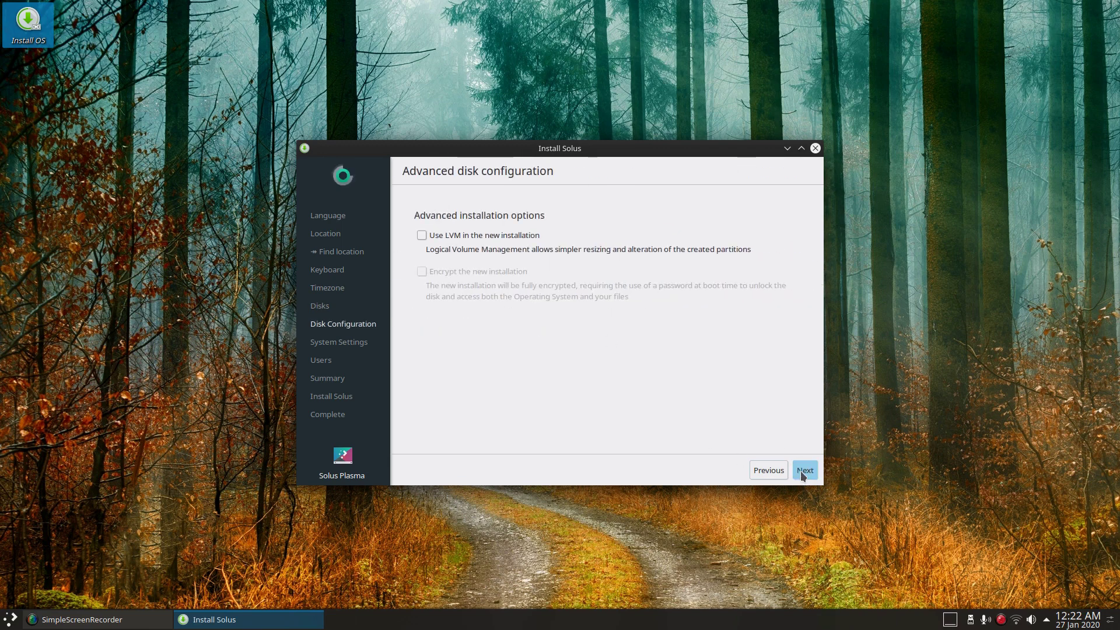
Step: Set hostname solus-desktop, add the administrative user, and reach the installation summary
click(803, 472)
click(556, 239)
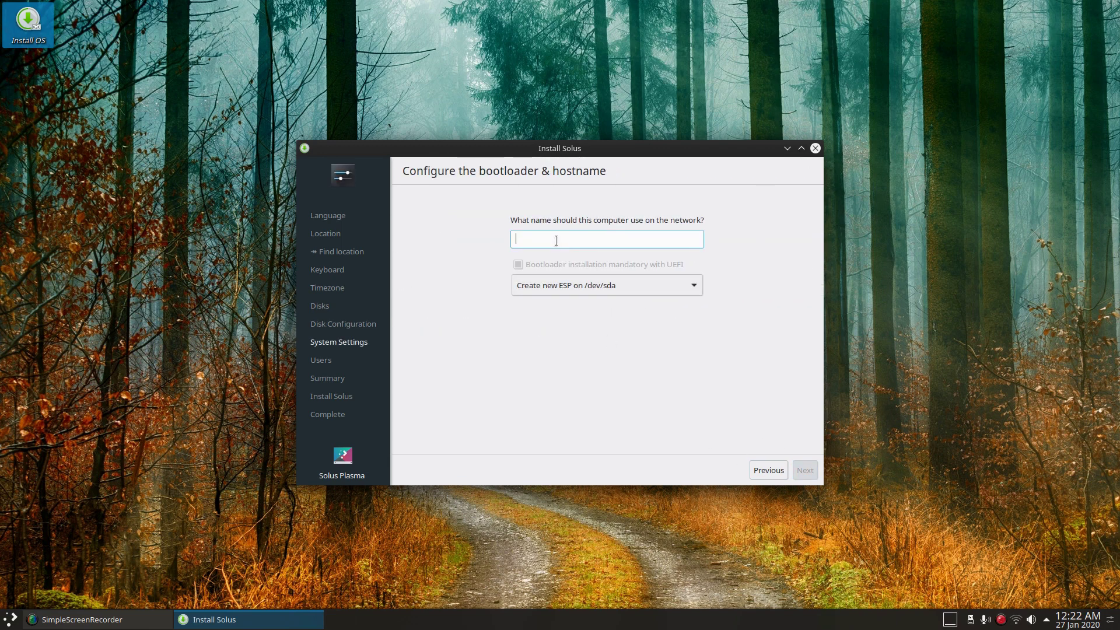
text(solus-desktop)
click(803, 474)
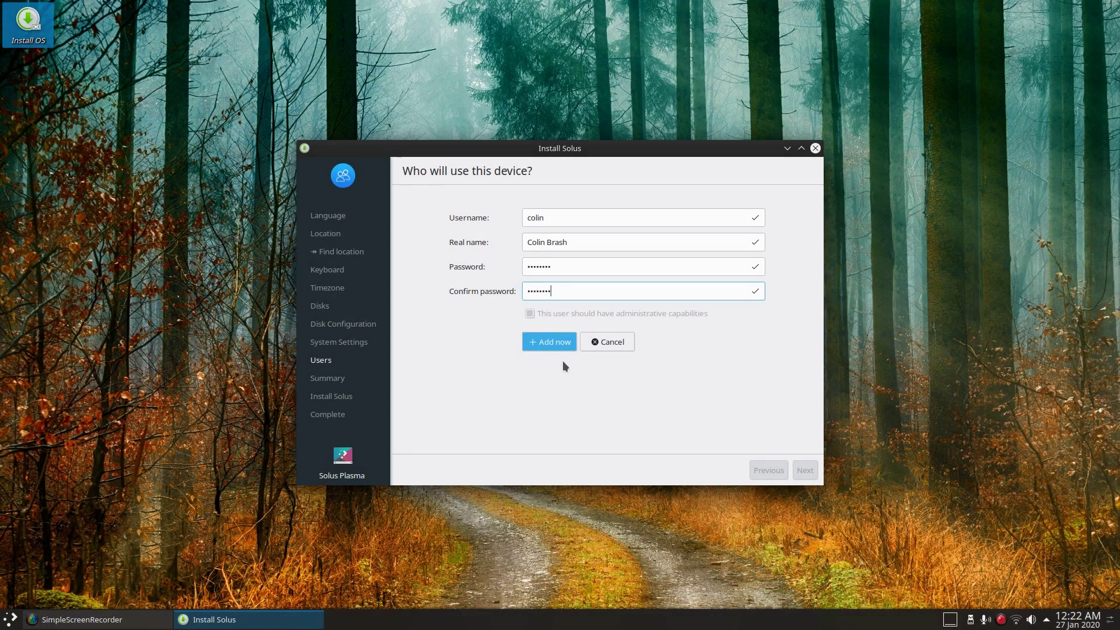
click(547, 341)
click(805, 470)
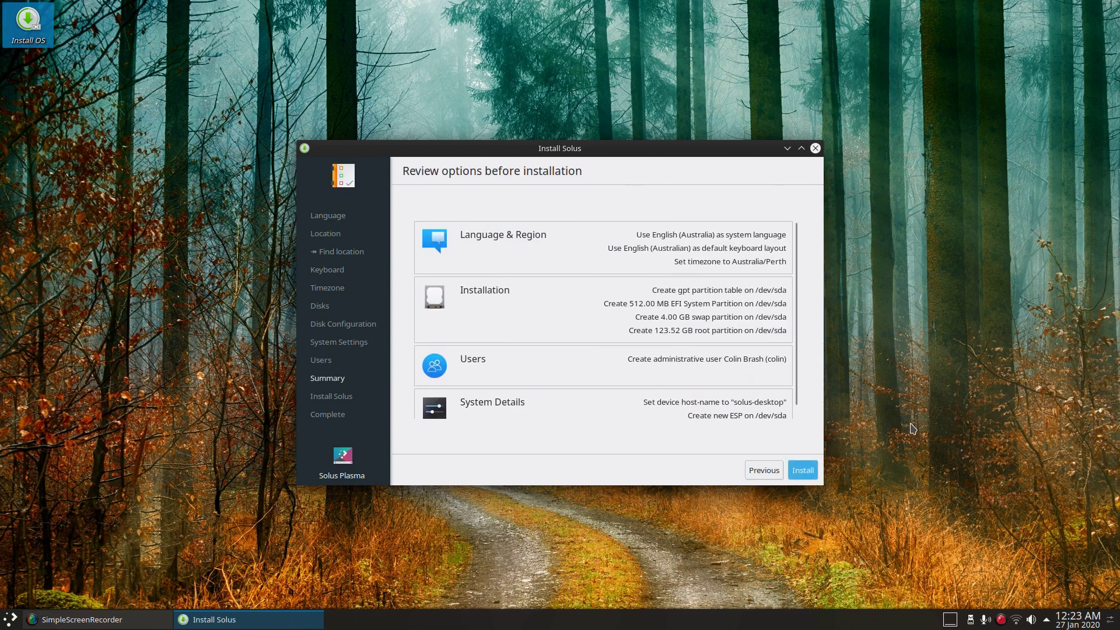
Step: Start installing Solus onto the SSD and let it complete
click(804, 473)
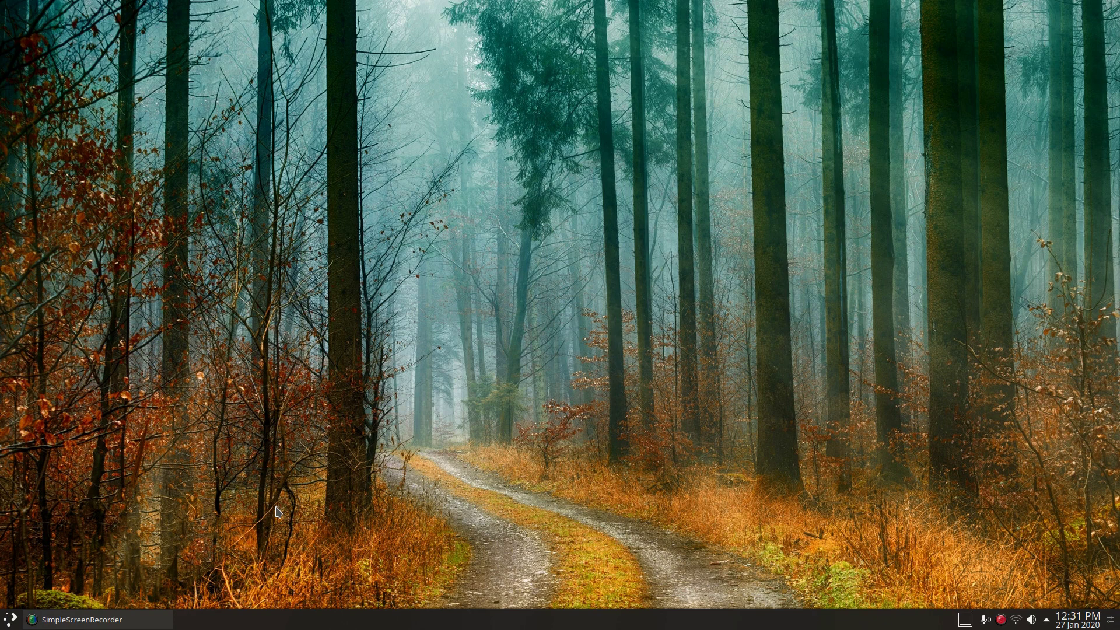
click(7, 623)
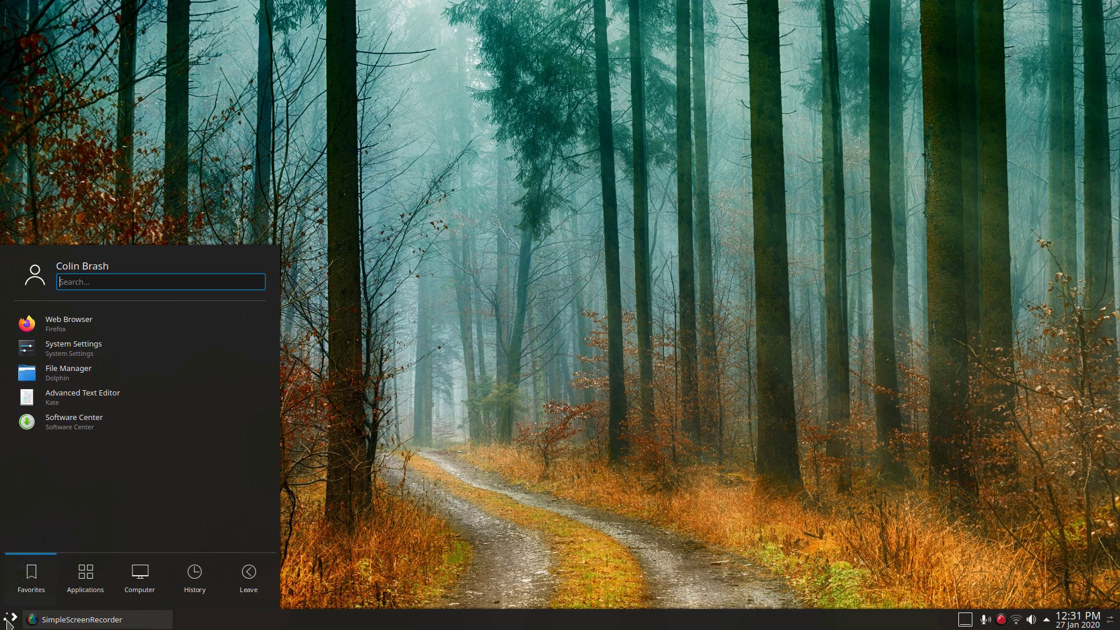
text(kde)
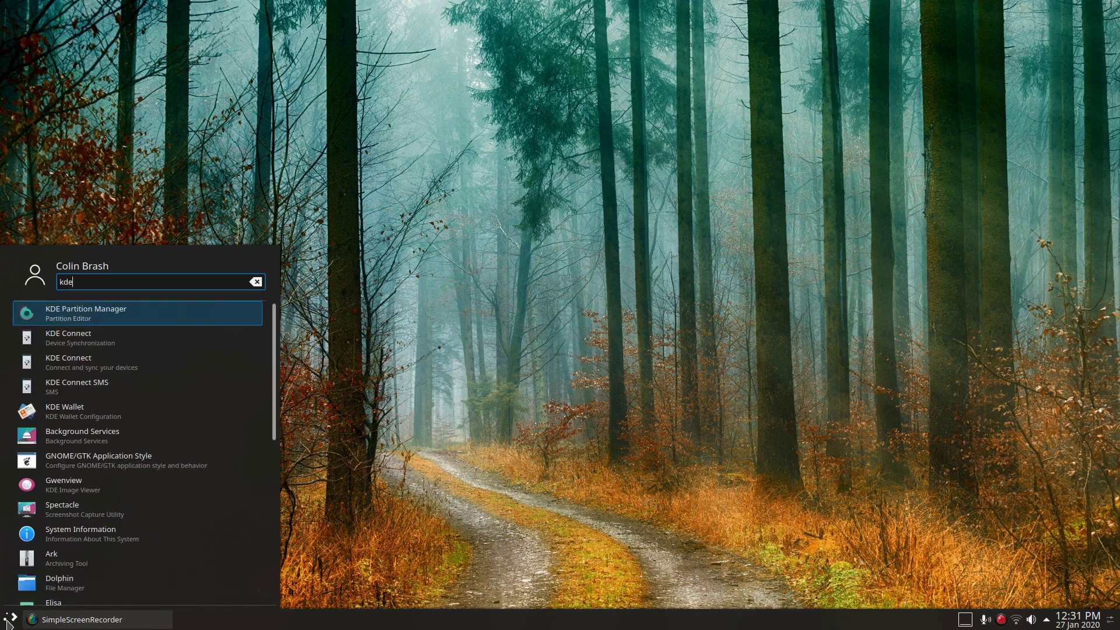
key(Return)
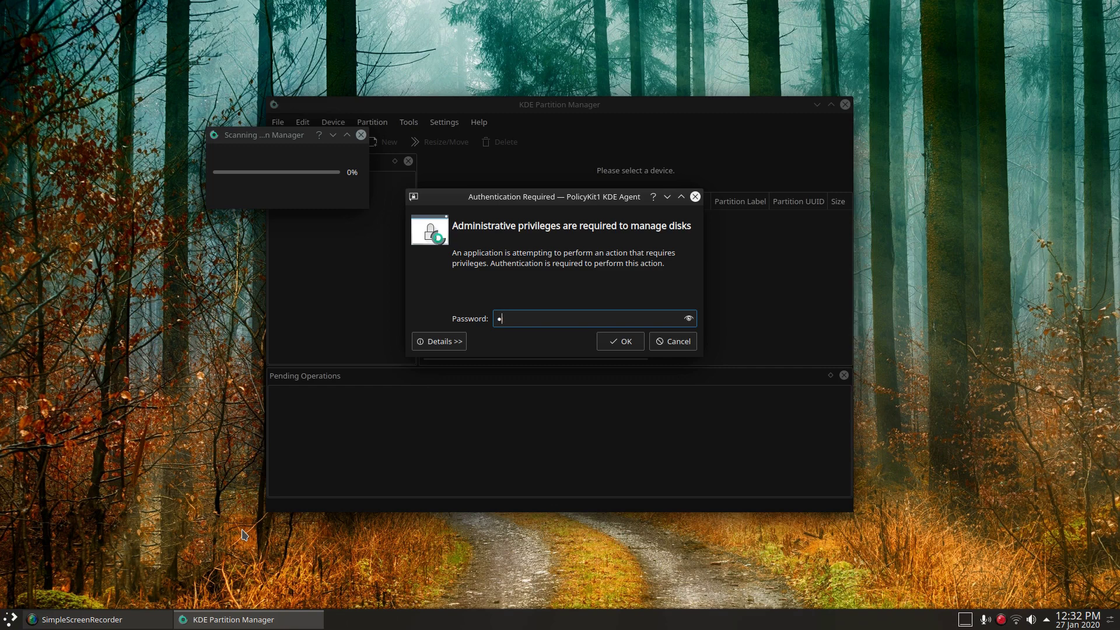
key(Return)
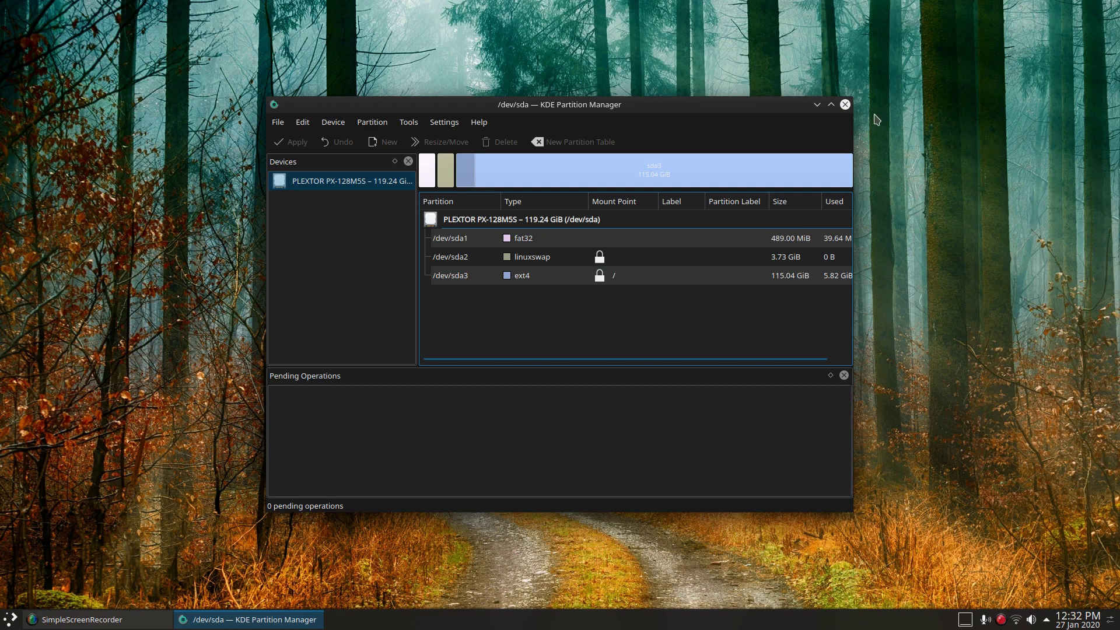
click(845, 105)
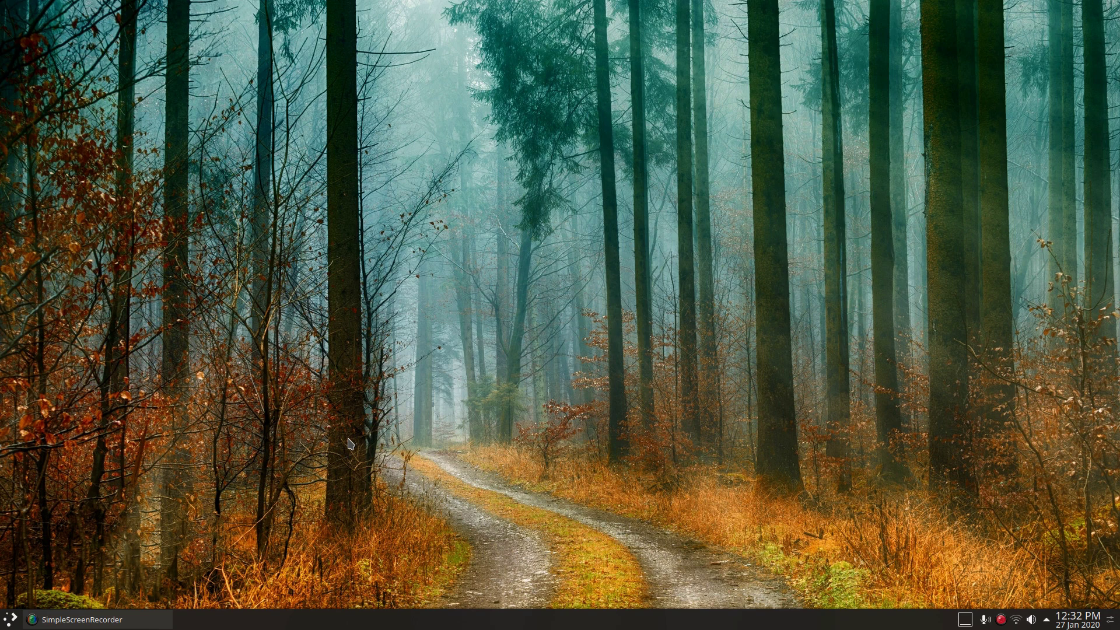
Step: Use the application launcher to begin restarting the PC into the BIOS
click(12, 620)
click(11, 620)
click(8, 620)
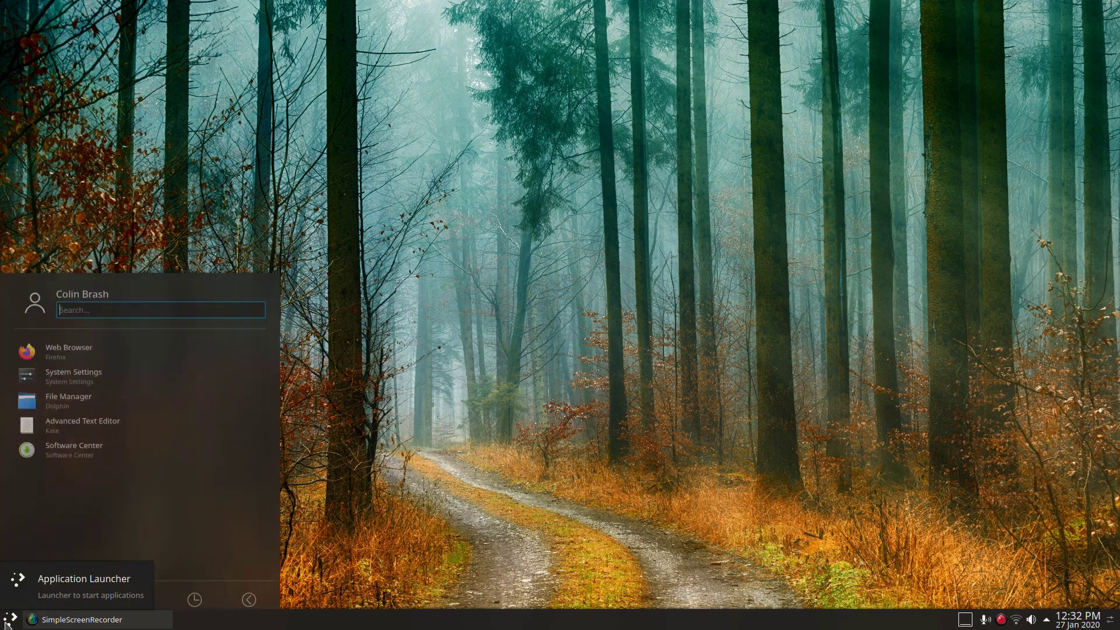
click(577, 400)
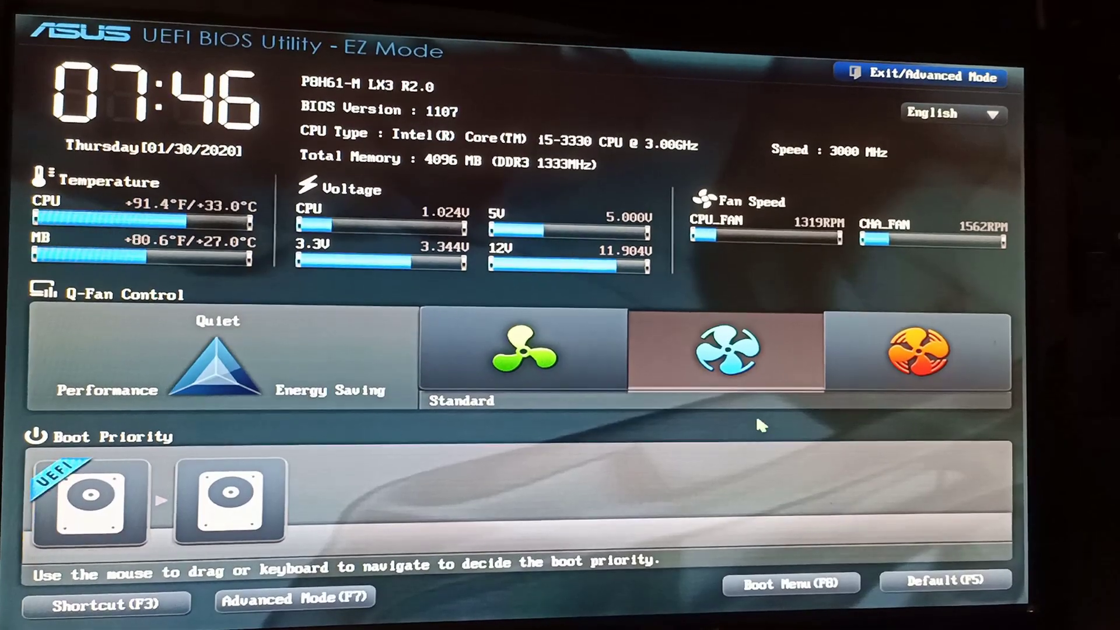
Step: Switch the ASUS BIOS from EZ Mode to Advanced Mode
click(960, 82)
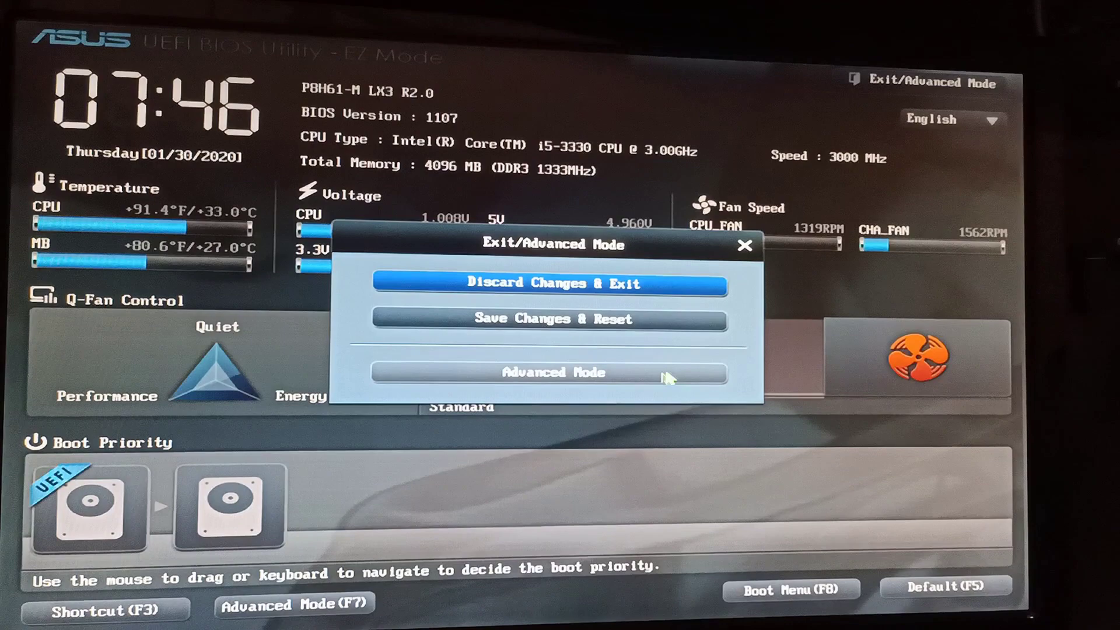
click(745, 245)
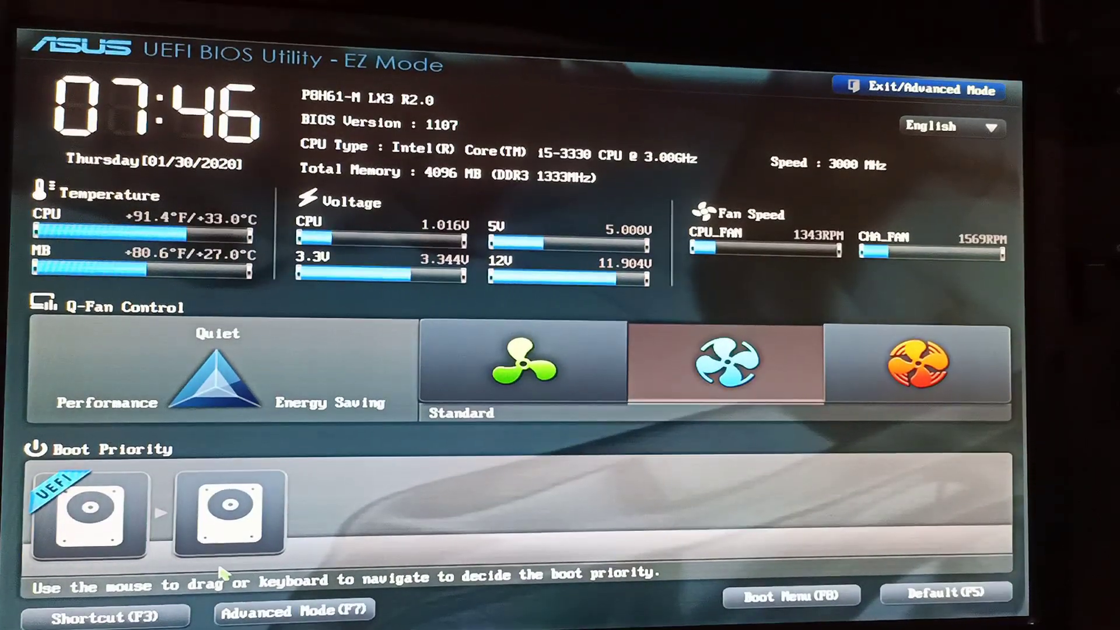
click(289, 620)
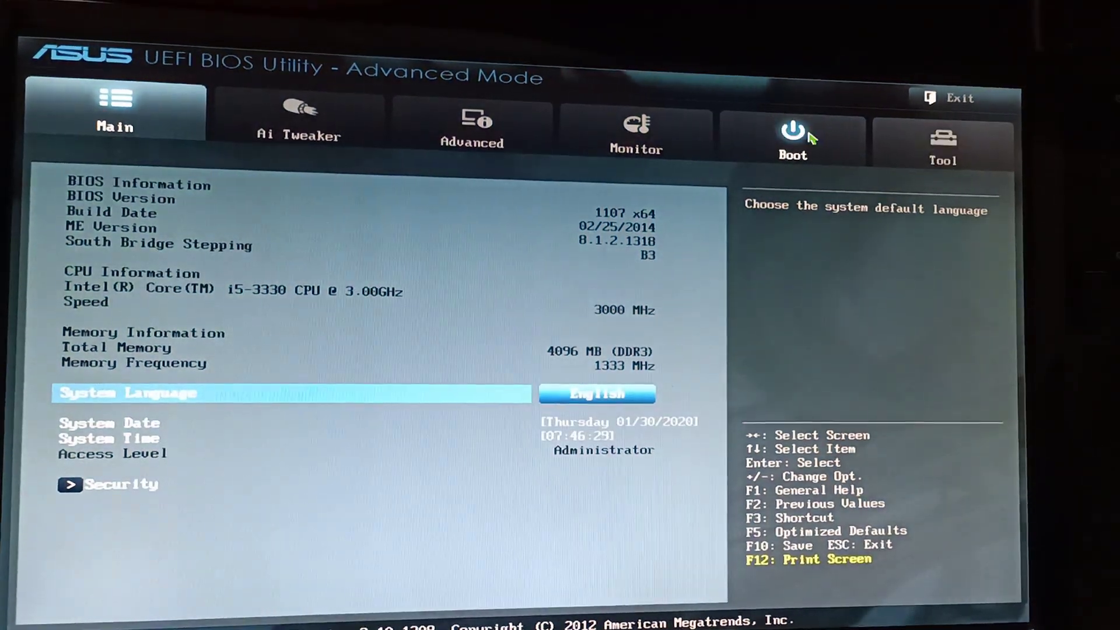
Step: On the Boot page, show the available choices for Boot Option #1
click(810, 137)
key(Down)
key(Down)
key(Down)
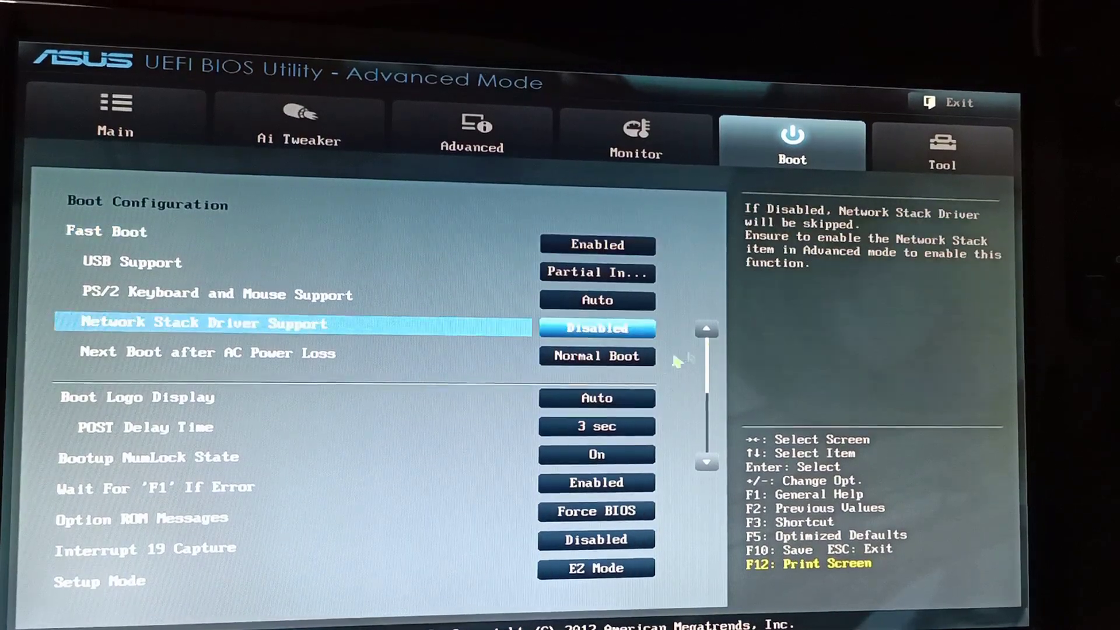
key(Down)
key(Down)
key(Down)
key(Down)
key(Down)
key(Down)
key(Down)
key(Down)
key(Down)
key(Down)
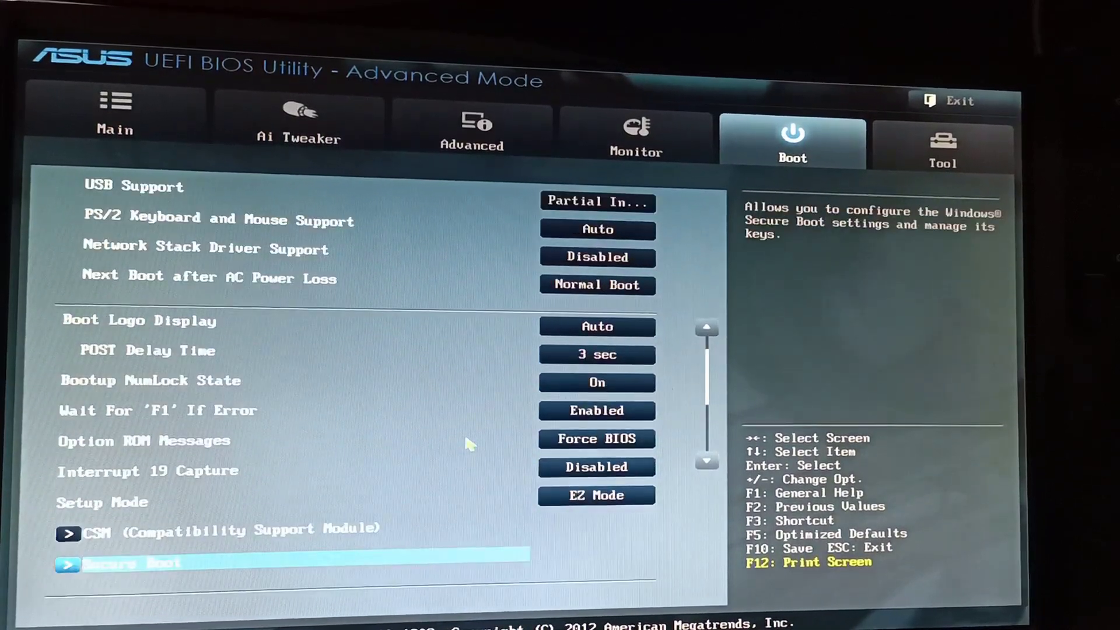
key(Down)
key(Down)
key(Down)
key(Down)
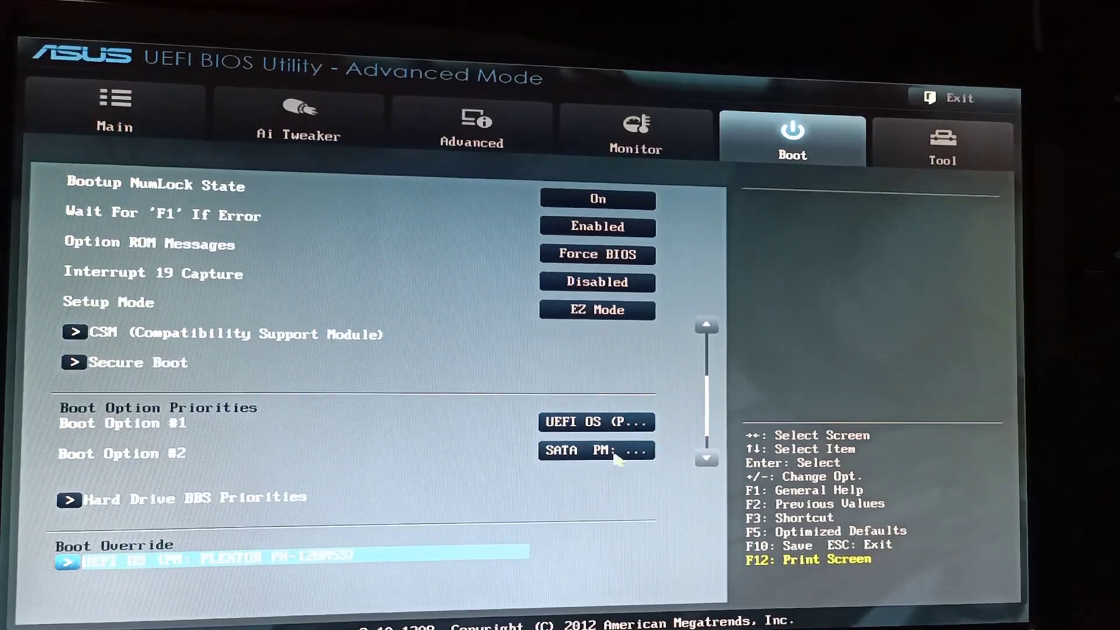
click(584, 459)
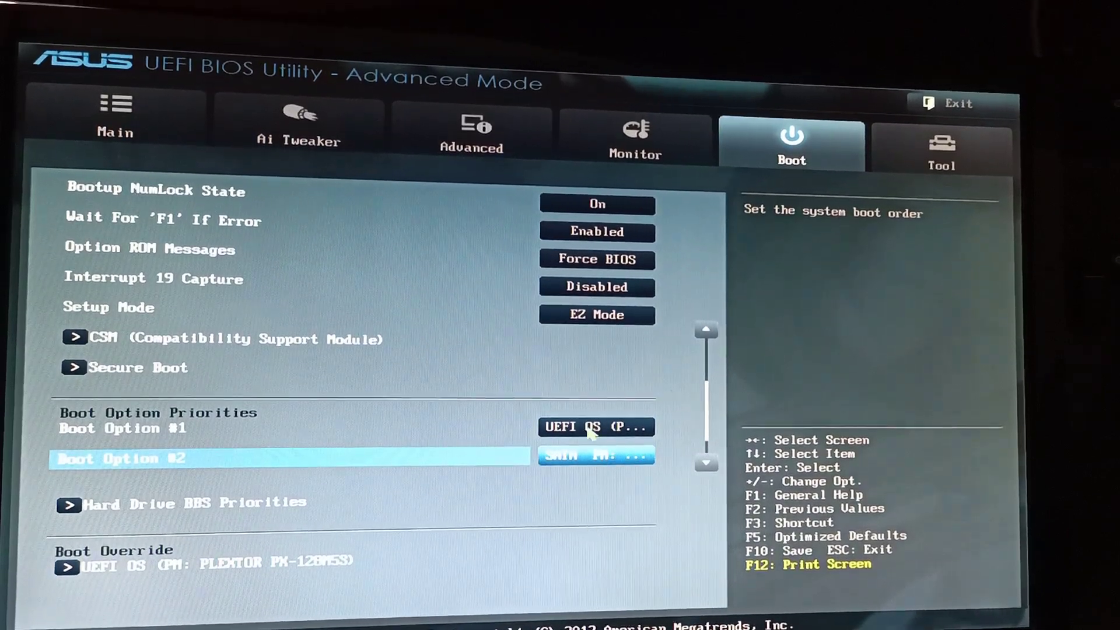
click(590, 429)
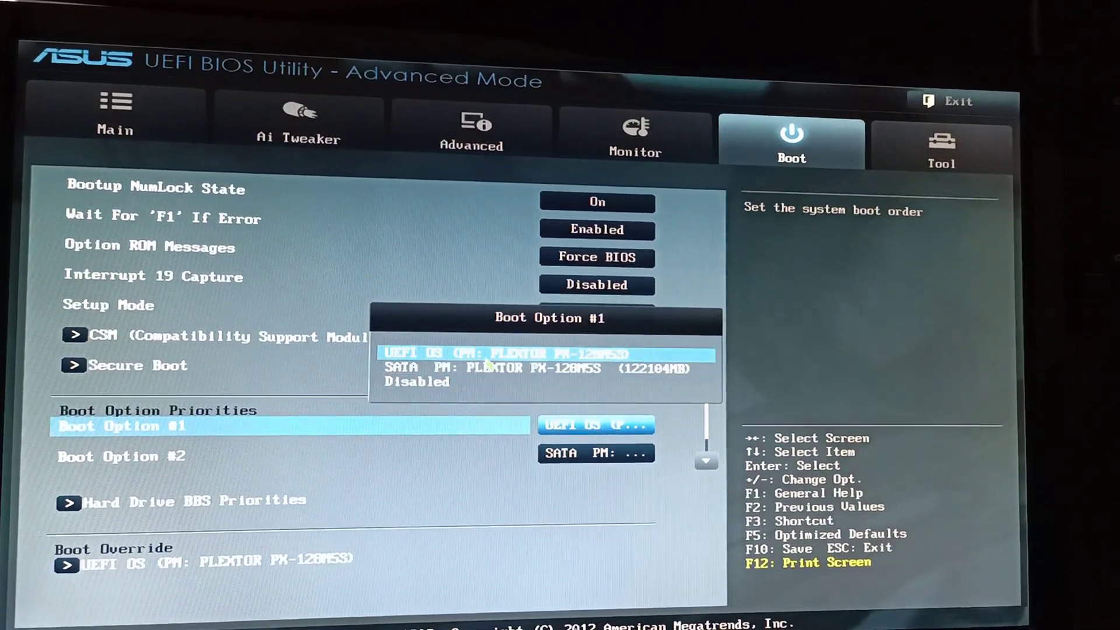
Step: Keep UEFI OS as Boot Option #1 and dismiss the boot option list without changes
click(465, 484)
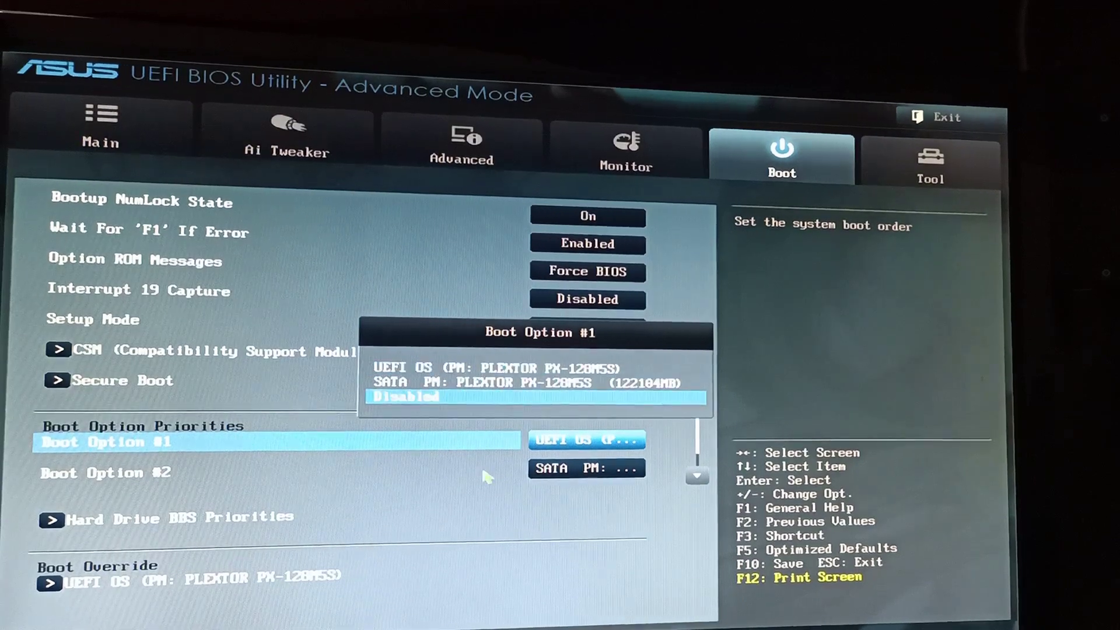
key(Escape)
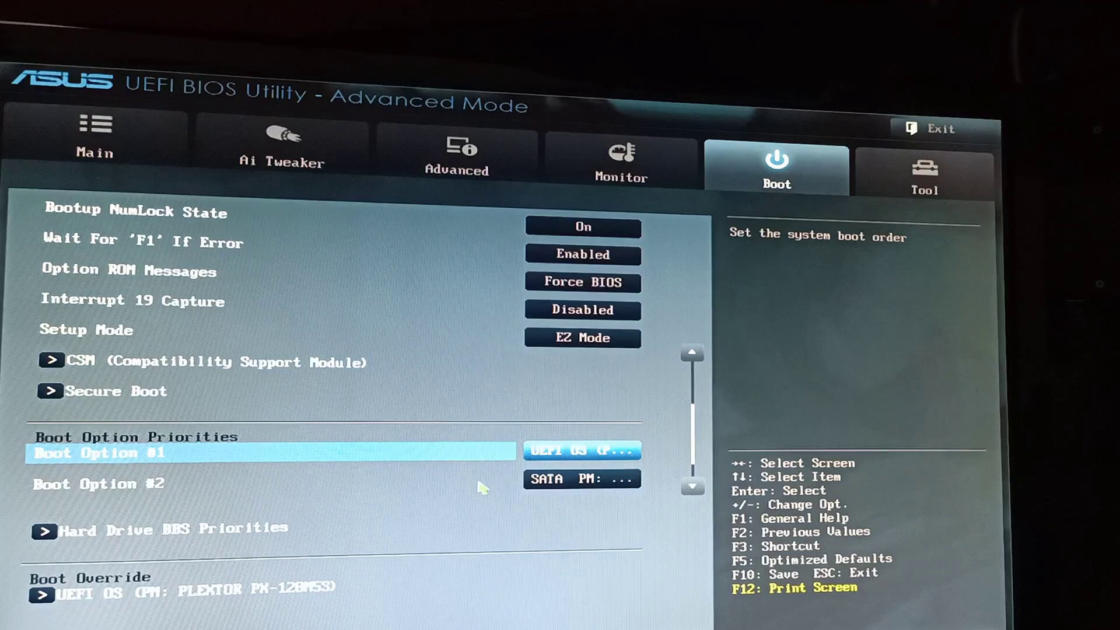
click(575, 452)
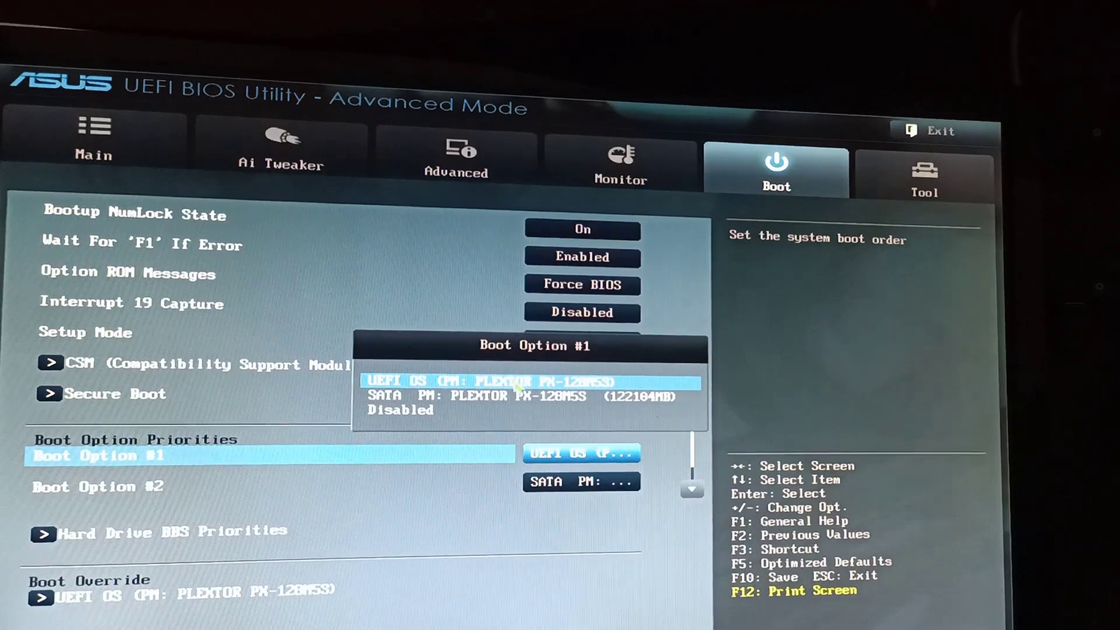
click(468, 493)
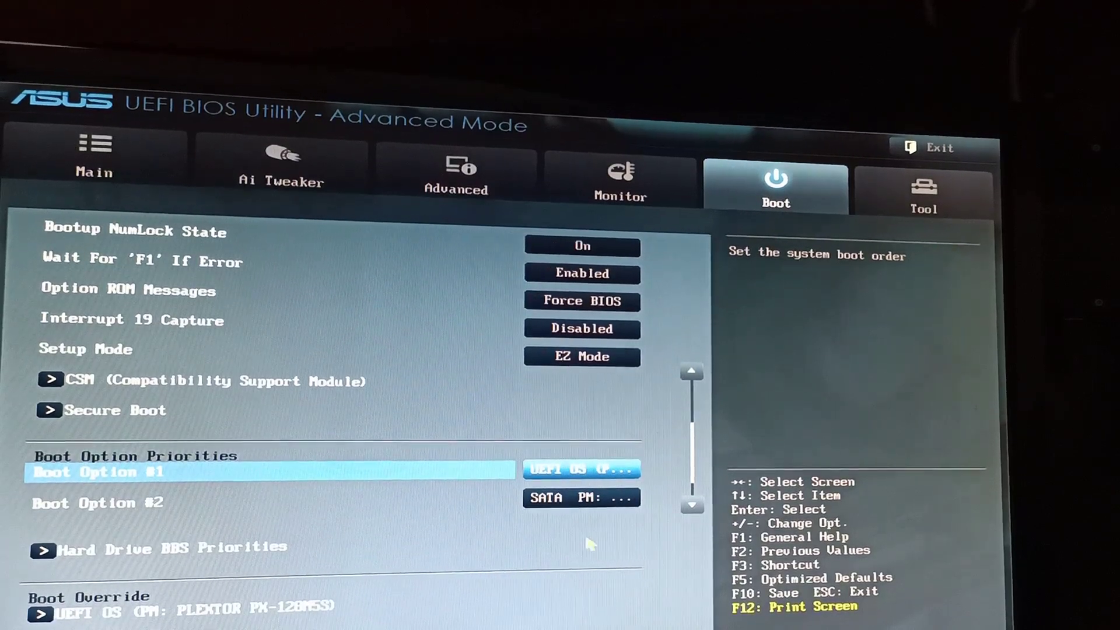
key(Up)
key(Up)
key(Up)
key(Down)
key(Down)
key(Down)
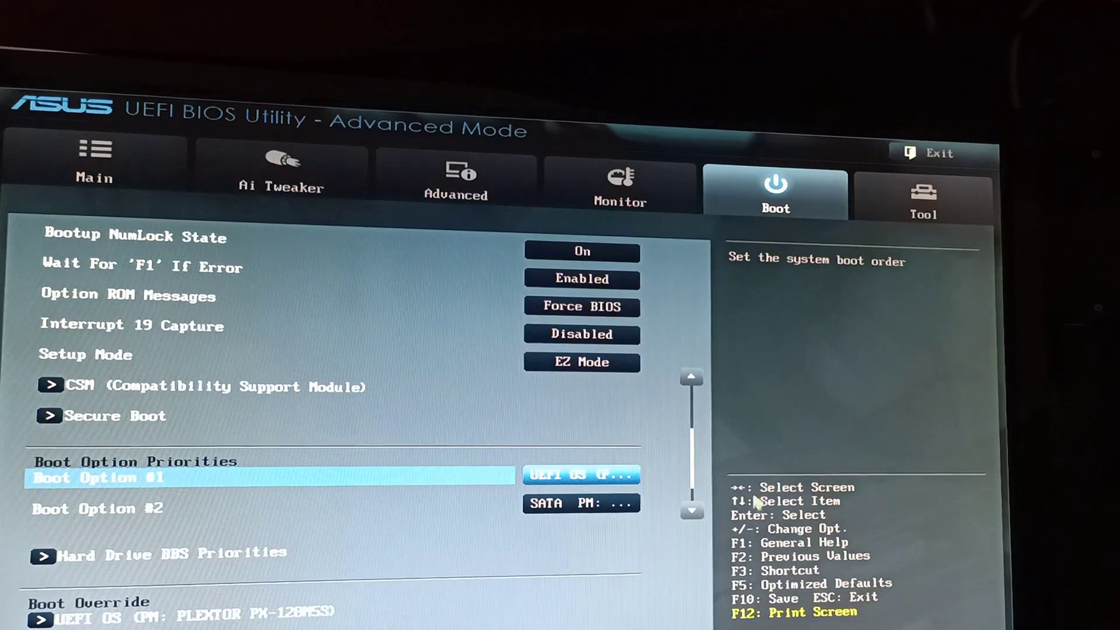
Step: Move up through the Boot tab settings to review the Fast Boot configuration
click(691, 378)
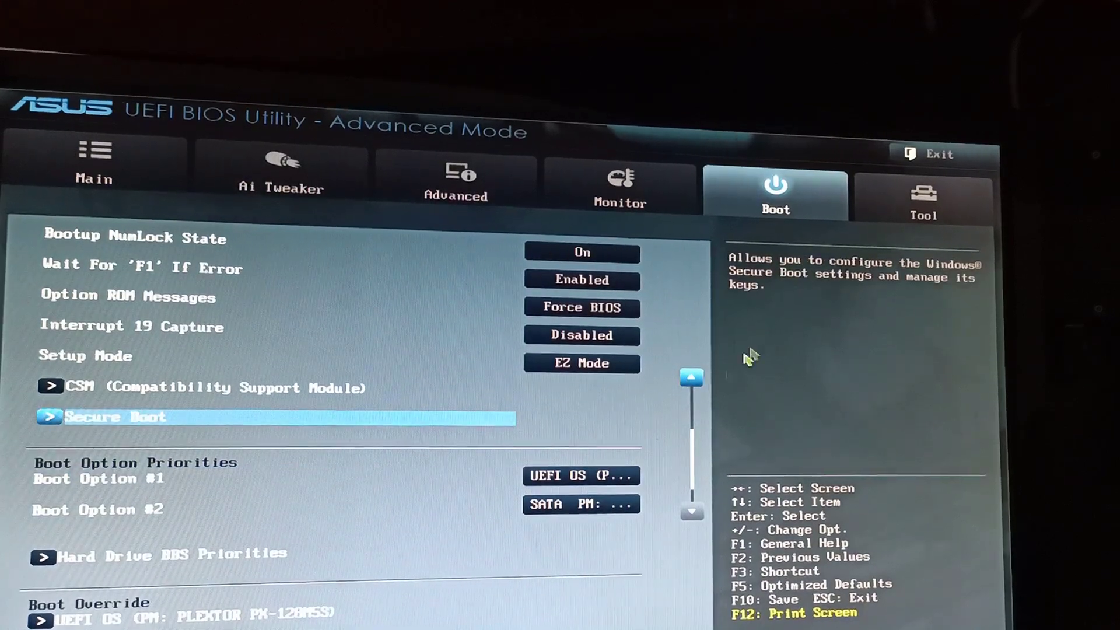
key(Up)
key(Up)
key(Up)
key(Up)
key(Up)
key(Up)
key(Up)
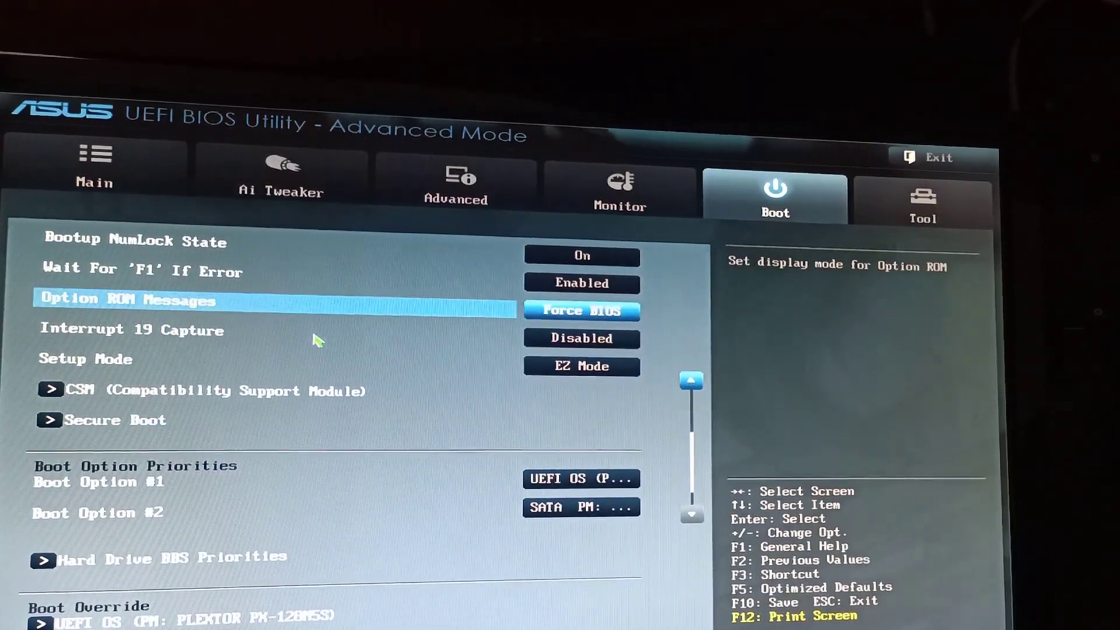
key(Up)
key(Up)
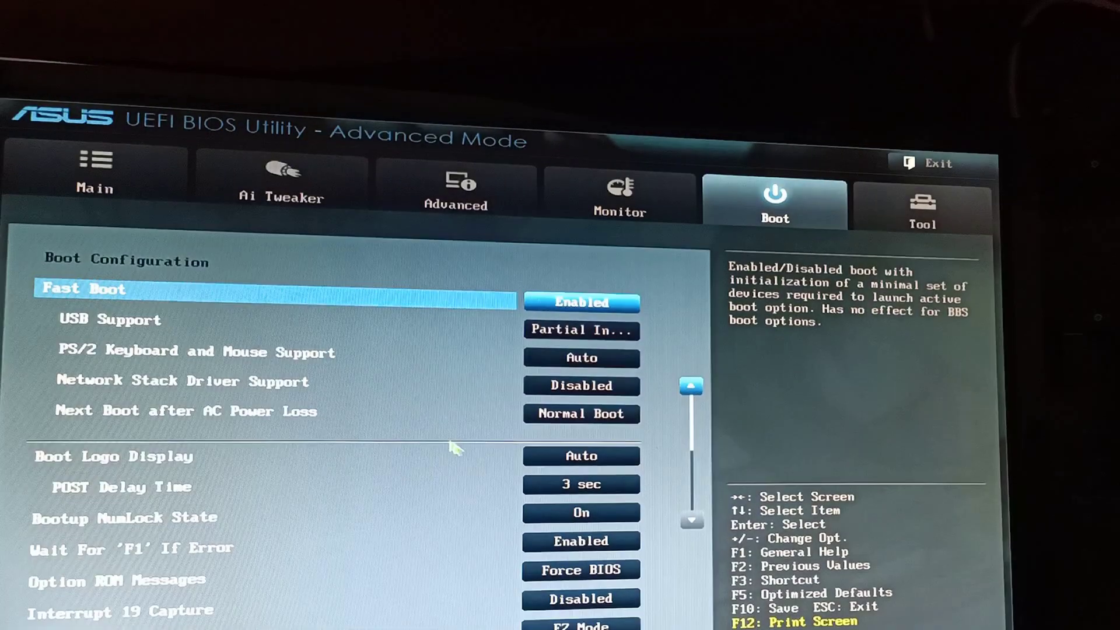
key(Down)
key(Down)
key(Down)
key(Down)
key(Down)
key(Down)
key(Down)
key(Down)
key(Down)
key(Down)
key(Down)
key(Down)
key(Down)
key(Down)
key(Down)
key(Down)
key(Down)
key(Down)
key(Down)
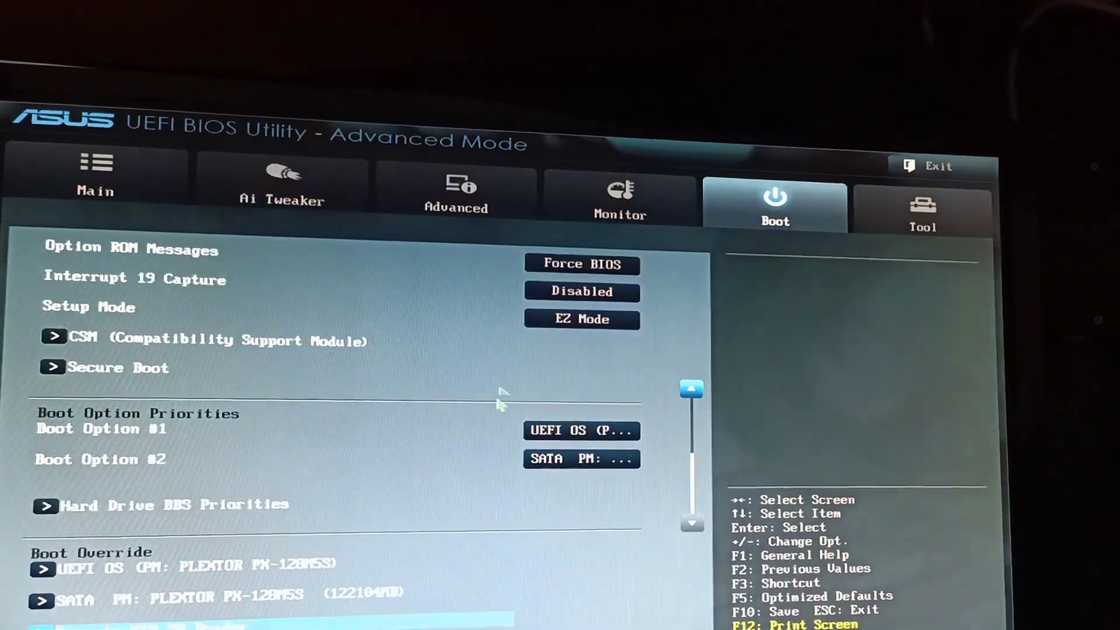